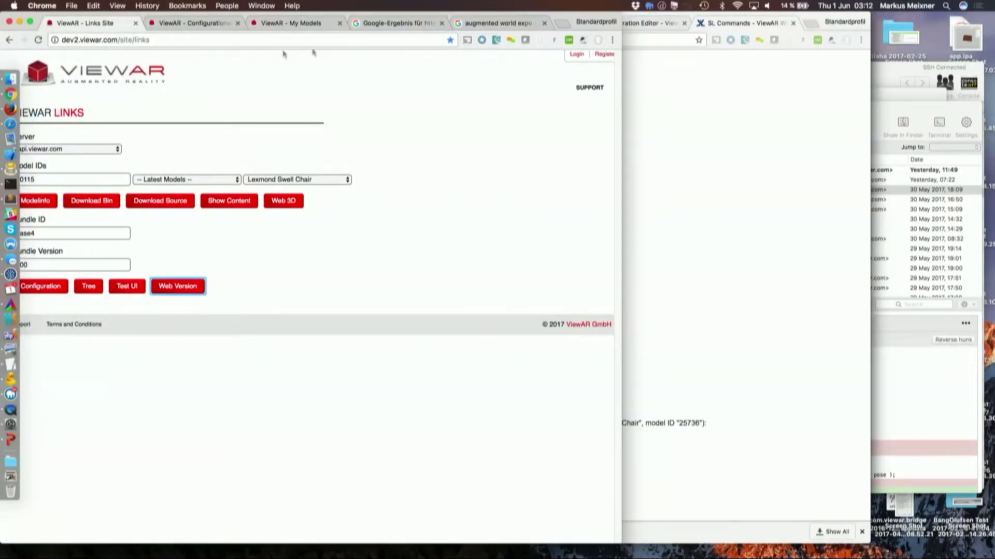
Create a new app with bundle identifier awe.demo from the Furniture template in the Apps list.
left_click(297, 23)
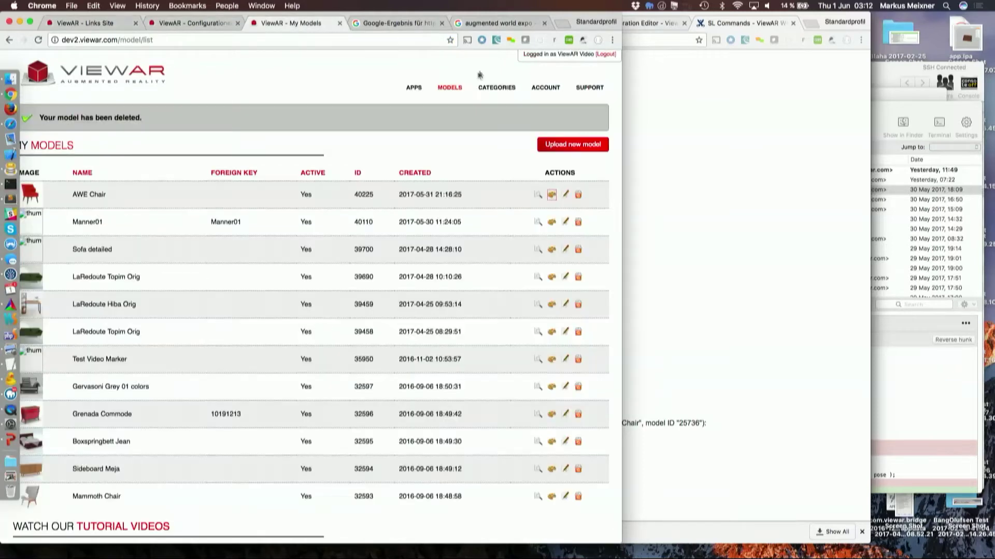
left_click(416, 91)
left_click_drag(622, 150, 994, 149)
left_click(965, 115)
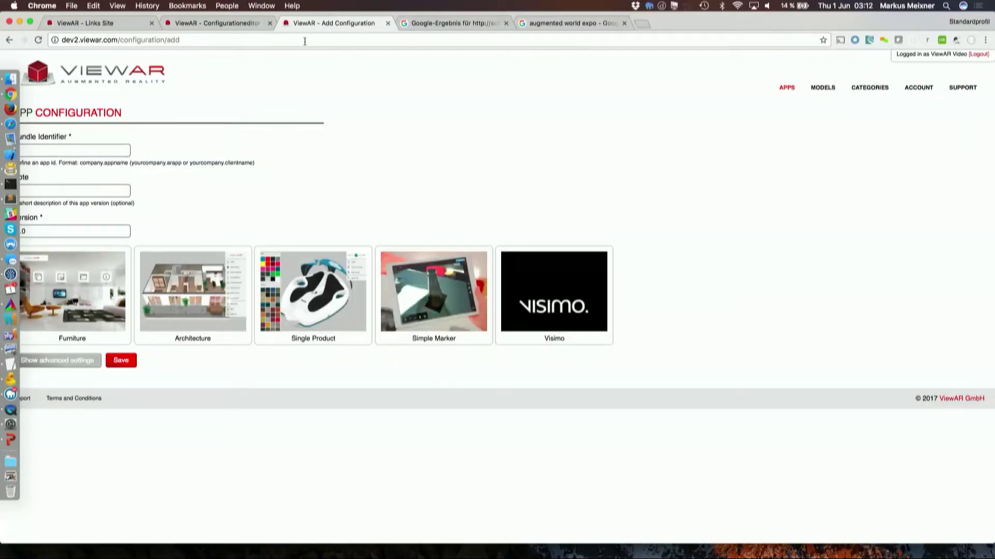
left_click_drag(3, 55, 34, 56)
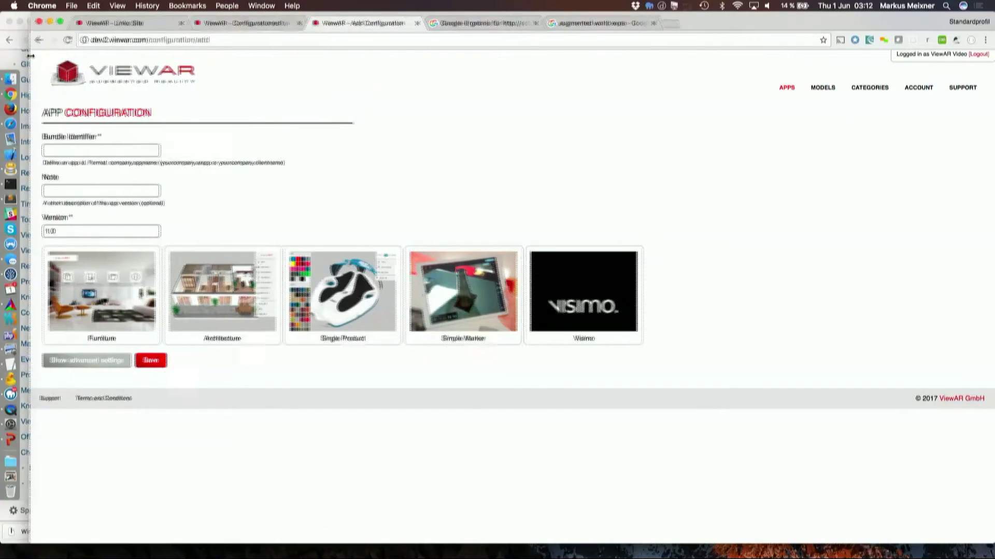
left_click(77, 150)
type("awe.demo")
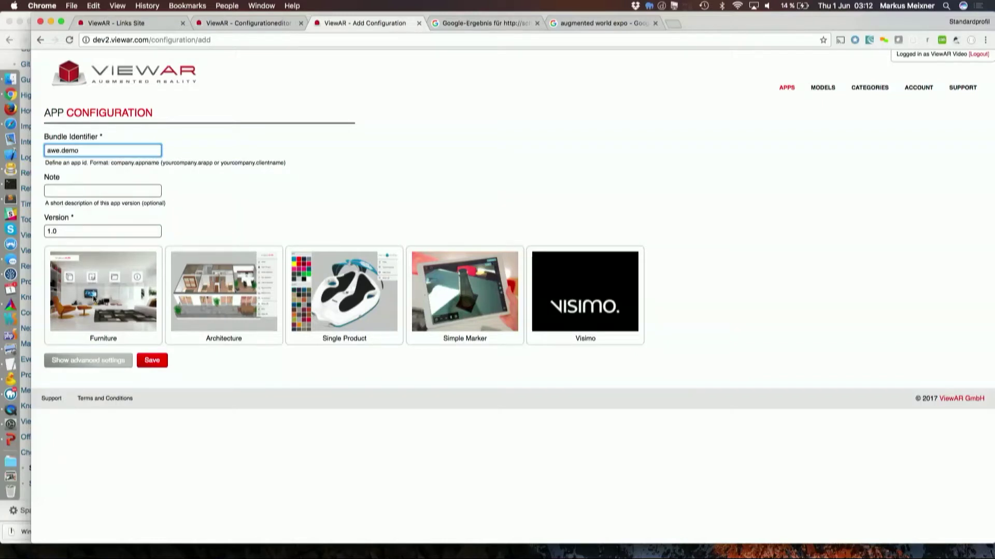
left_click(94, 299)
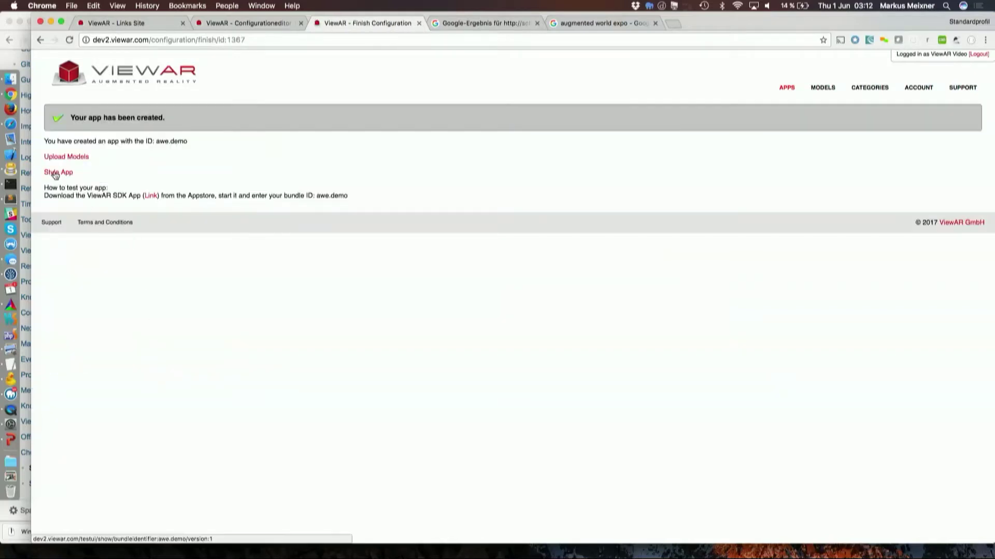
Open the Style App page for awe.demo to load its Furniture start-screen preview.
left_click(55, 177)
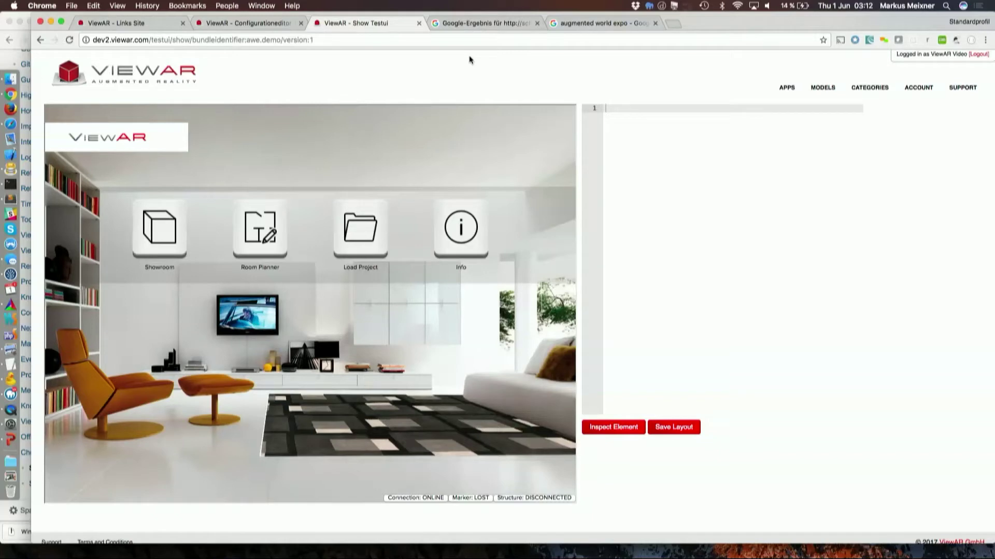
Replace the home background path on CSS line 12 with the copied AWExpo_img1.jpeg URL.
left_click(490, 24)
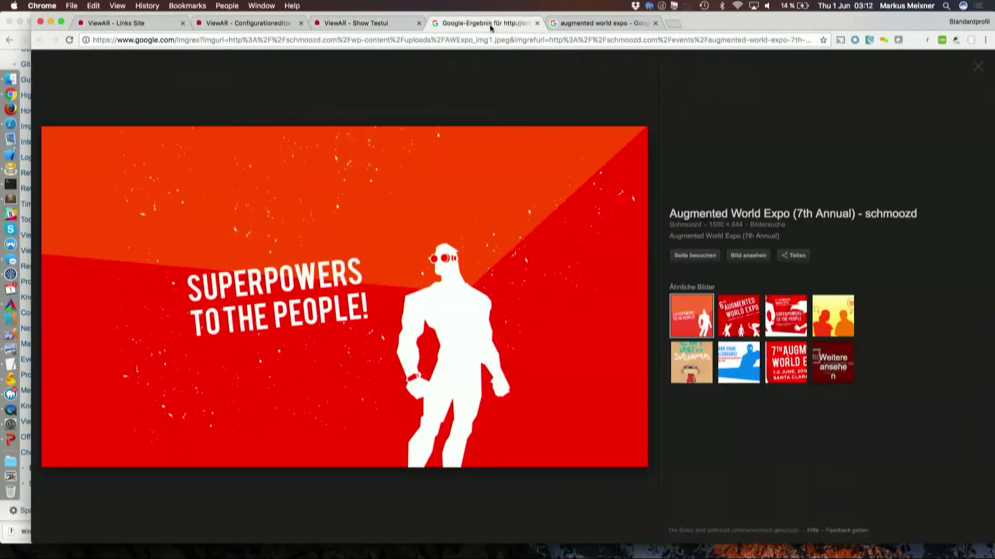
left_click(747, 255)
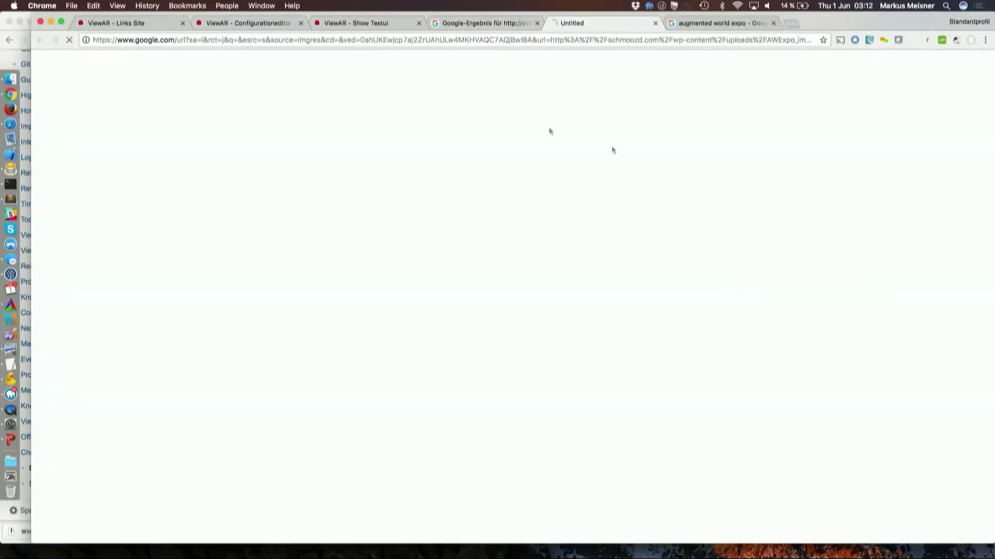
left_click(363, 44)
key("super+c")
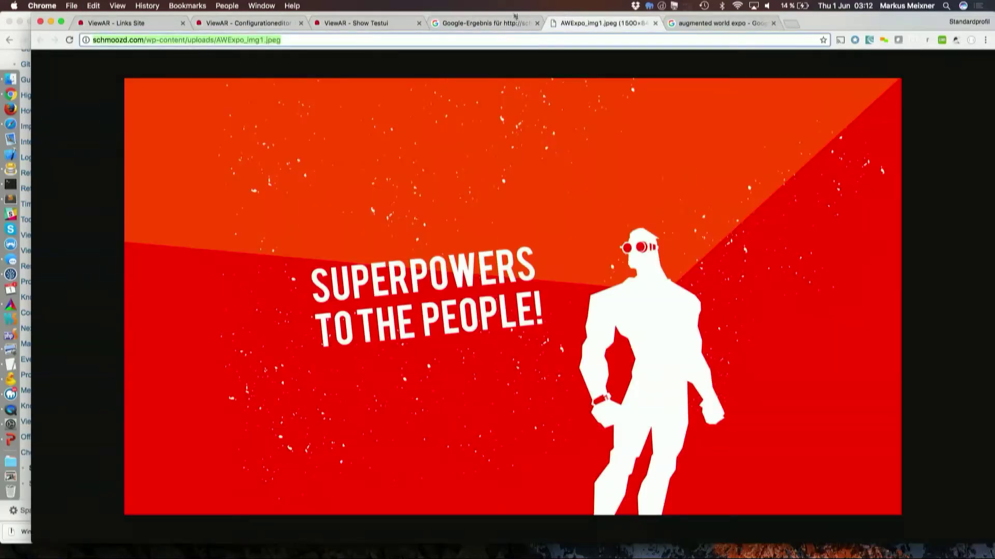
left_click(367, 23)
left_click(617, 427)
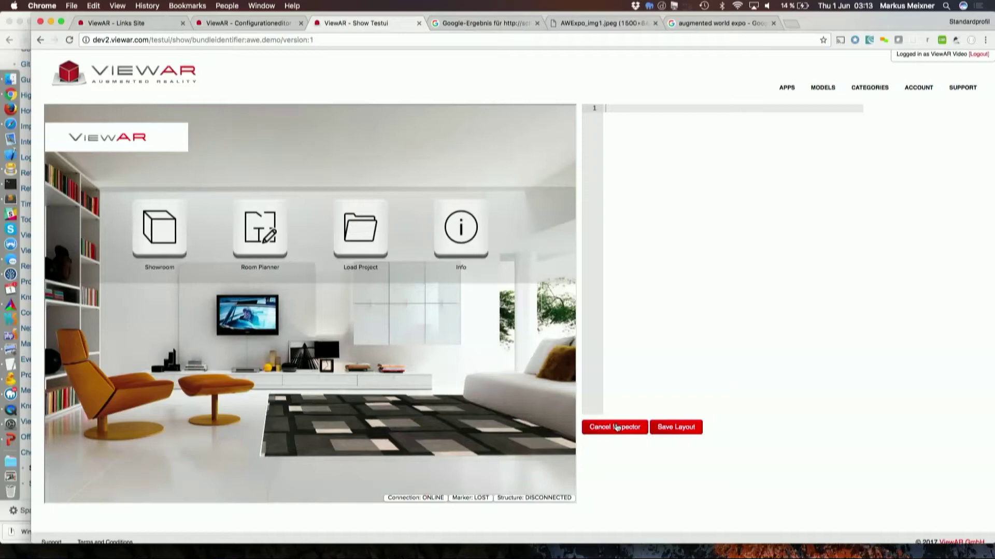
left_click(486, 378)
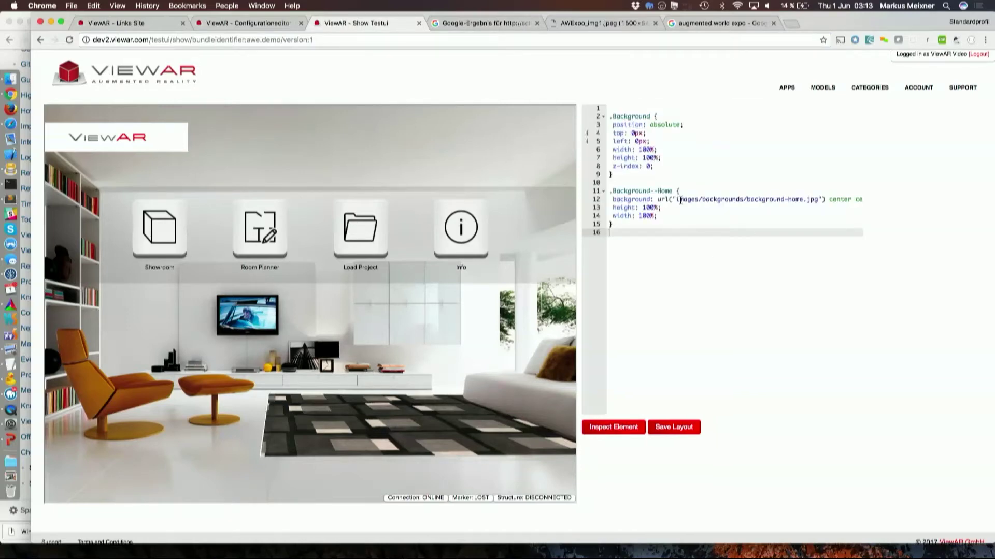
left_click_drag(677, 199, 801, 200)
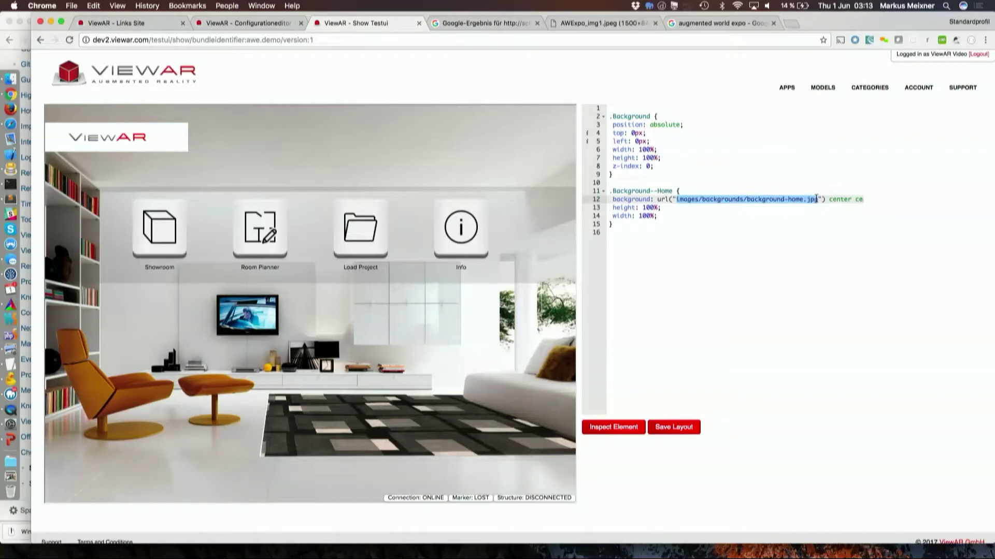
key("super+v")
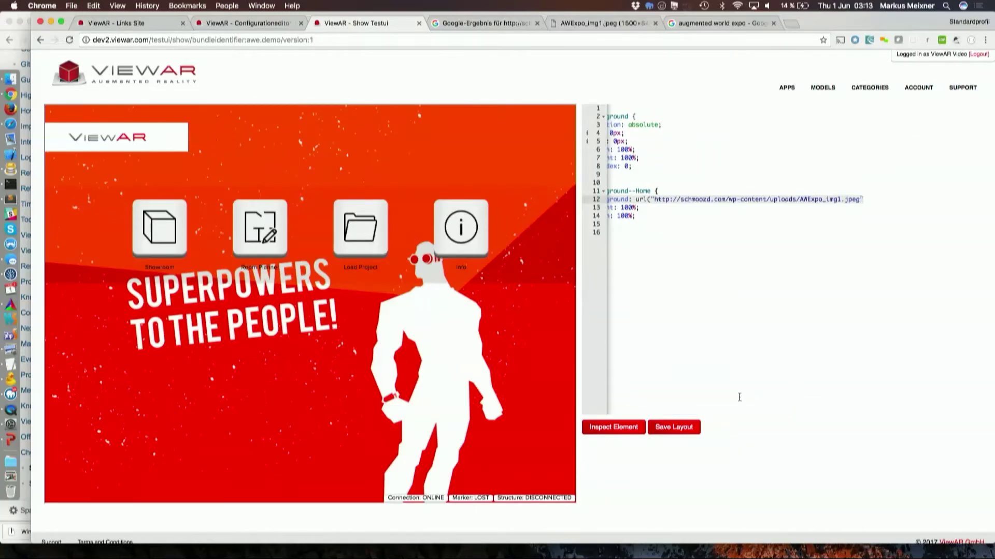
Set the .HomeView icon row's top value to 80%.
left_click(613, 428)
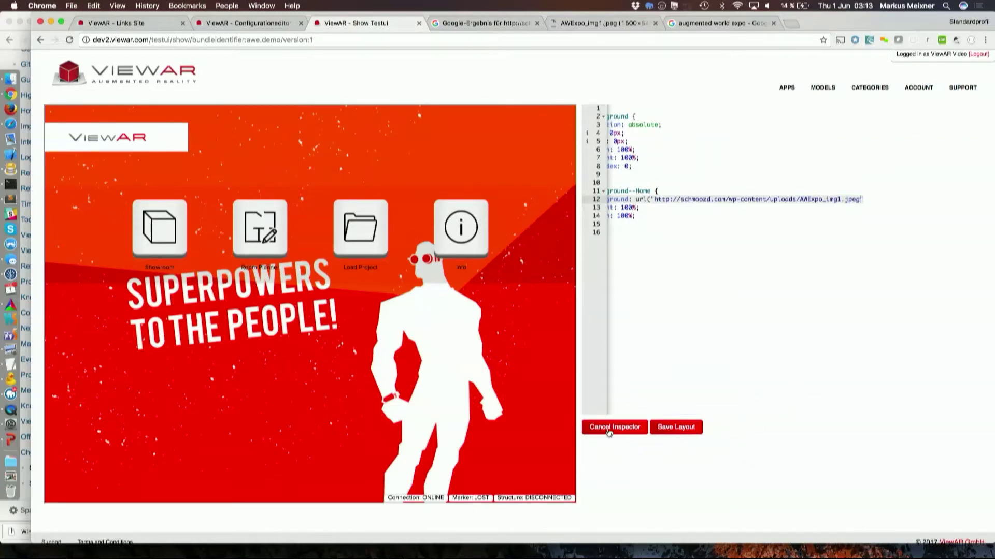
left_click(533, 256)
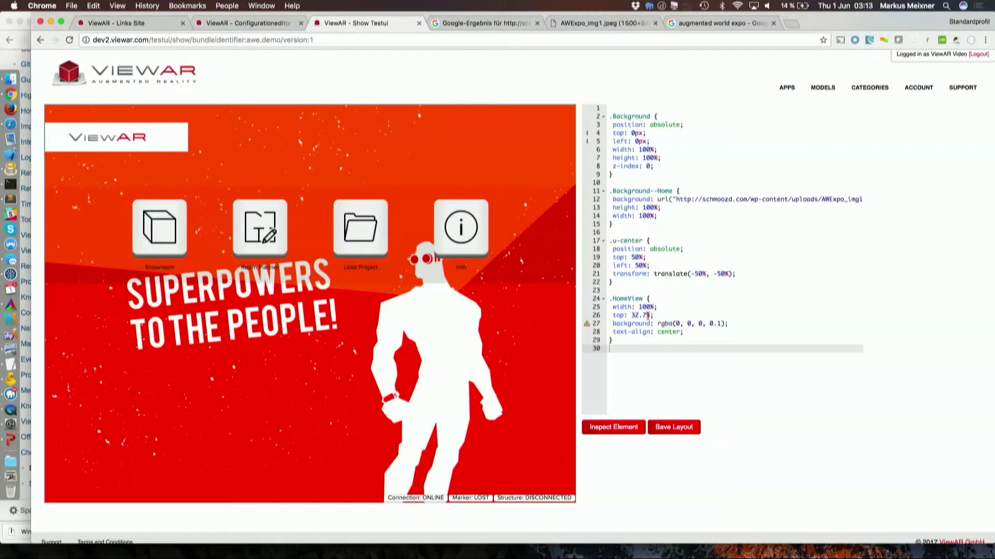
left_click_drag(647, 315, 641, 315)
type("80")
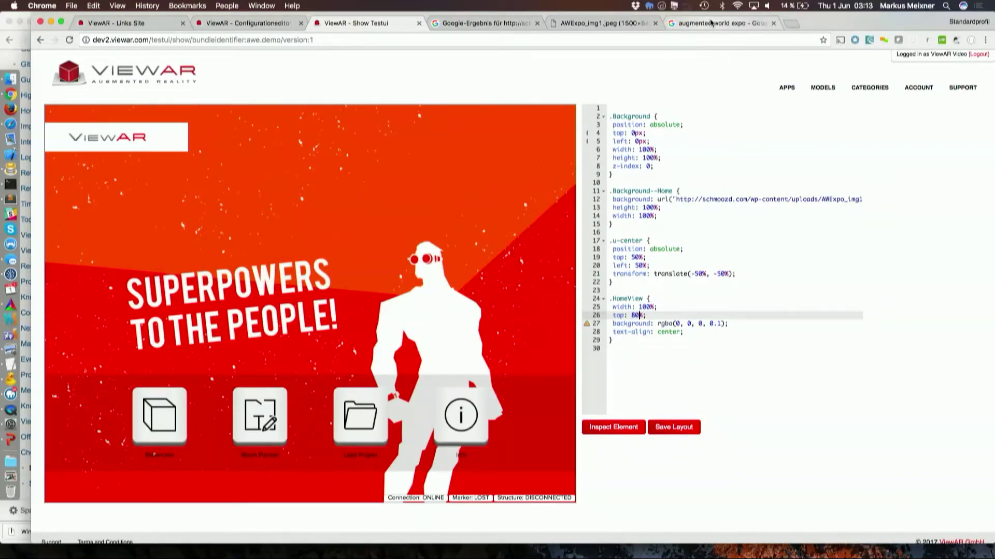
Replace the .HomeViewLogo image on line 36 with the copied AWE logo URL.
left_click(733, 22)
left_click(741, 296)
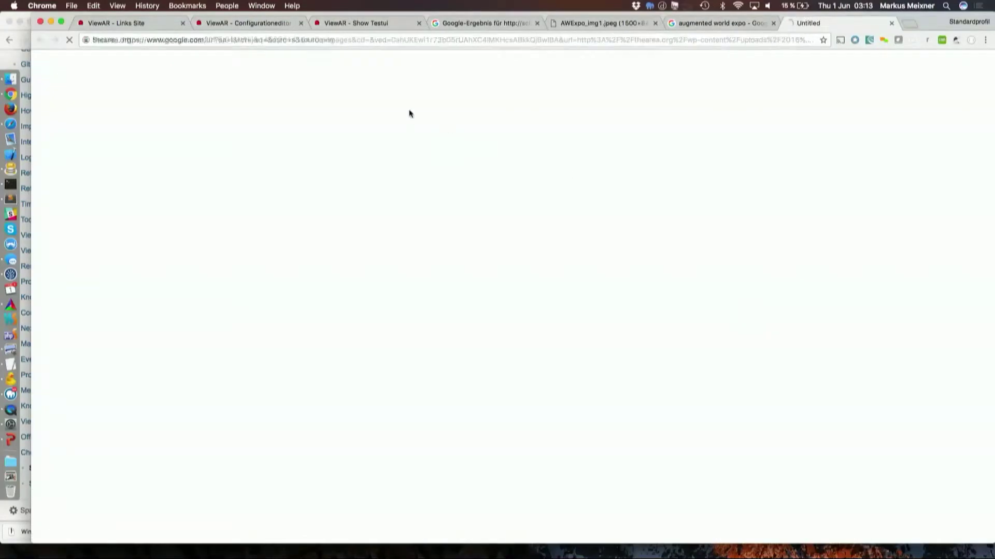
left_click(333, 44)
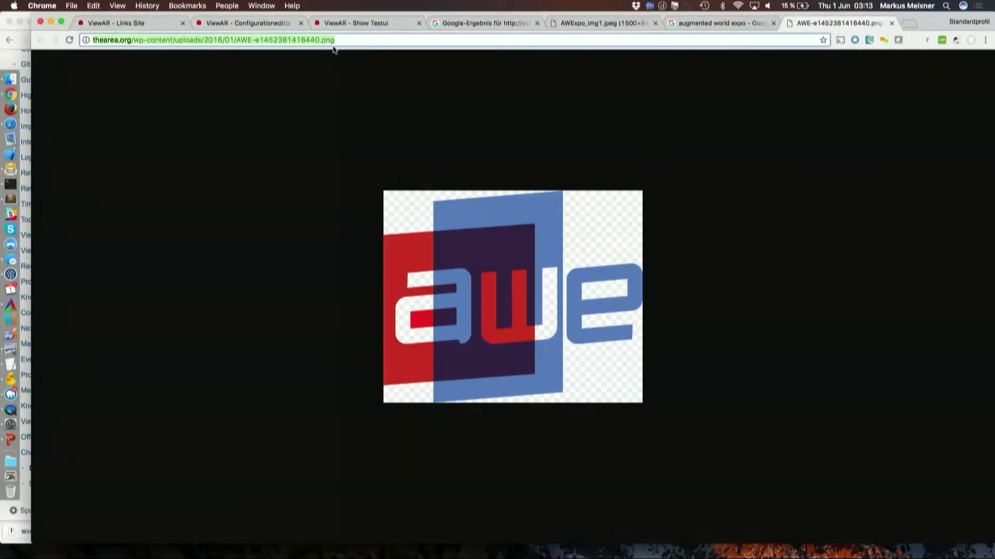
left_click(354, 24)
left_click(608, 435)
left_click(161, 158)
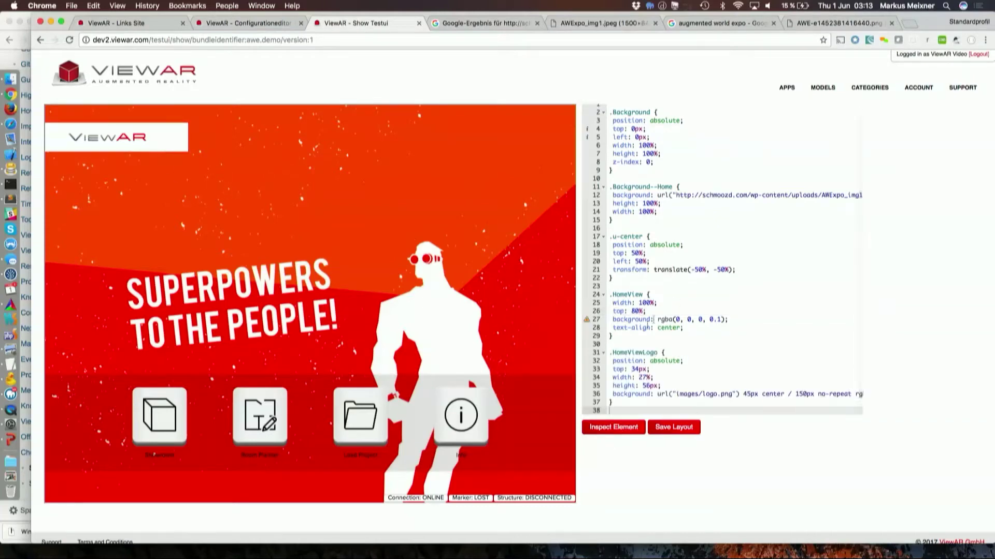
left_click_drag(676, 394, 706, 393)
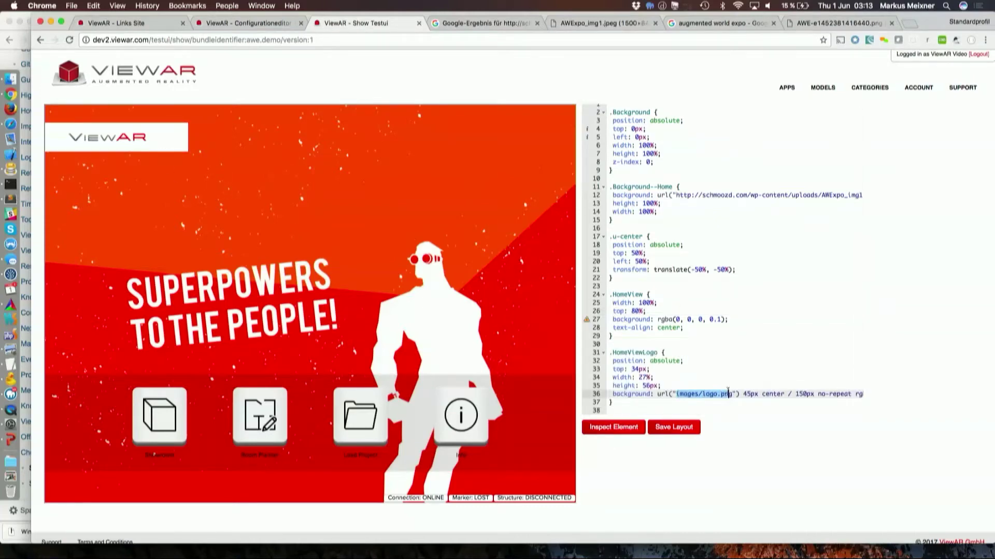
type("http://theorea.org/wp-content/uploads/2016/01/AWE-e1452381416440.png")
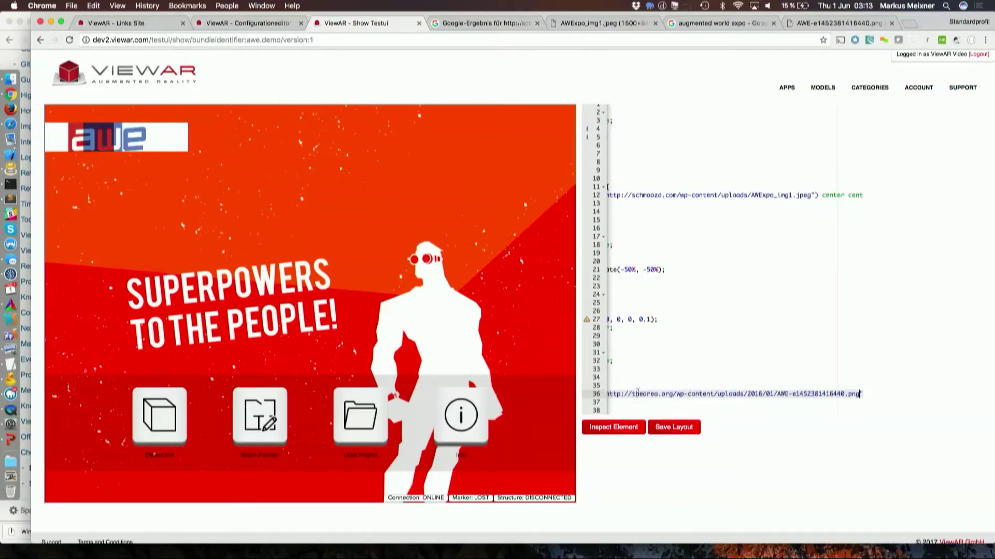
Set the logo height to 250px and save the layout.
scroll(649, 394, "left", 5)
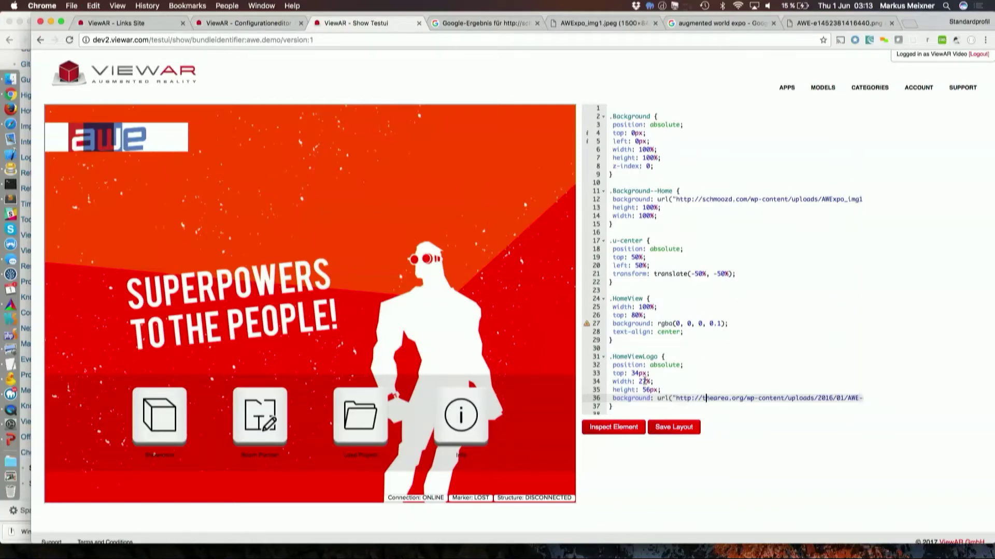
left_click_drag(648, 390, 642, 390)
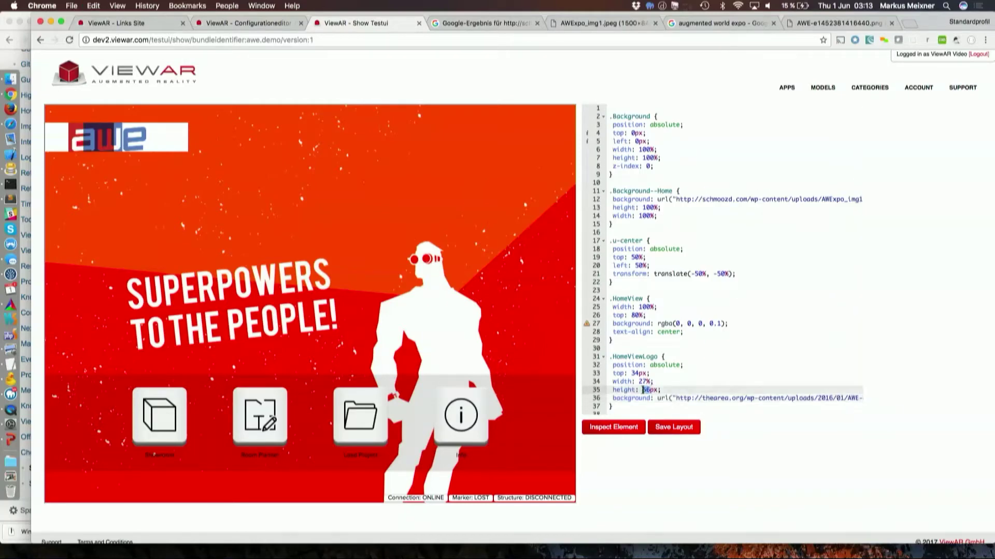
type("250")
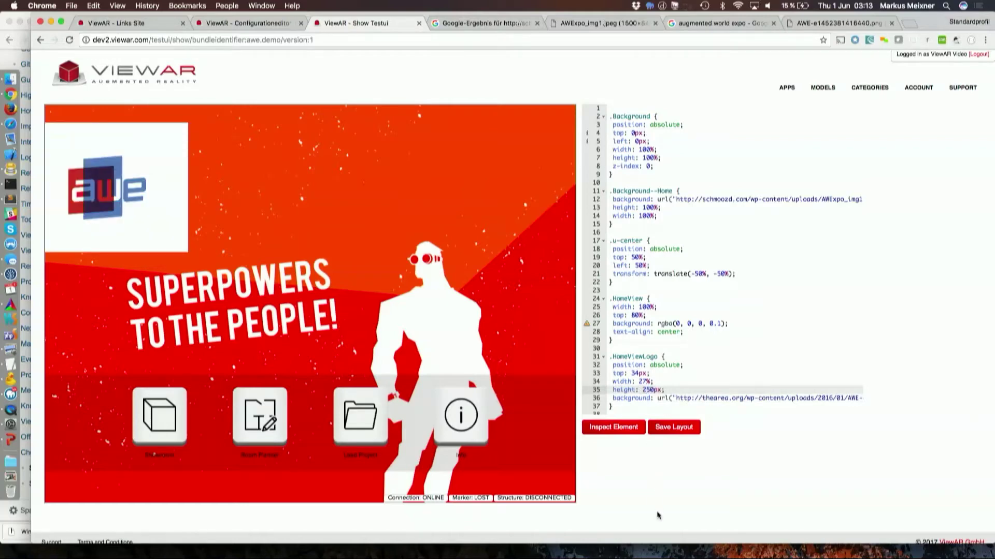
left_click(670, 432)
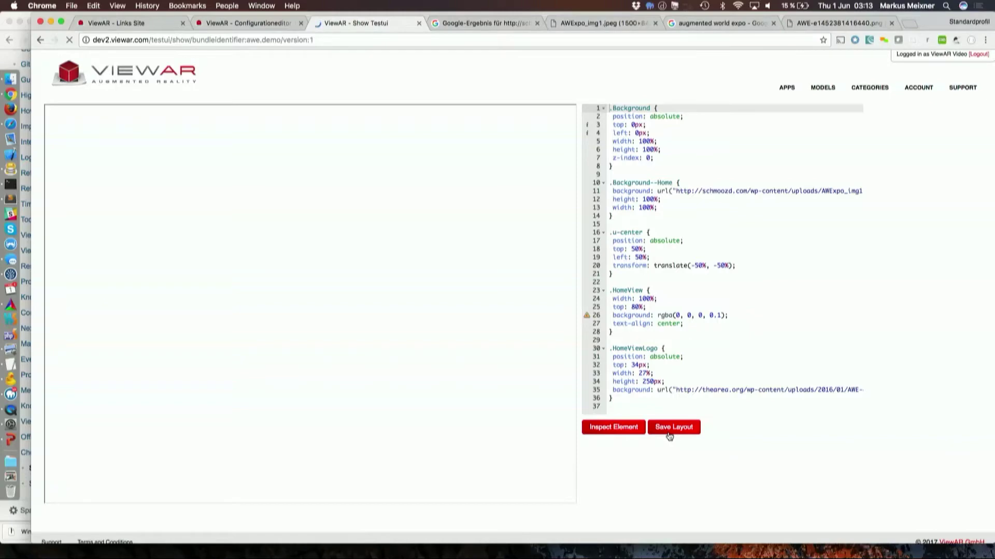
Mirror the iPad on the Mac with a new QuickTime movie recording.
key("super+Tab")
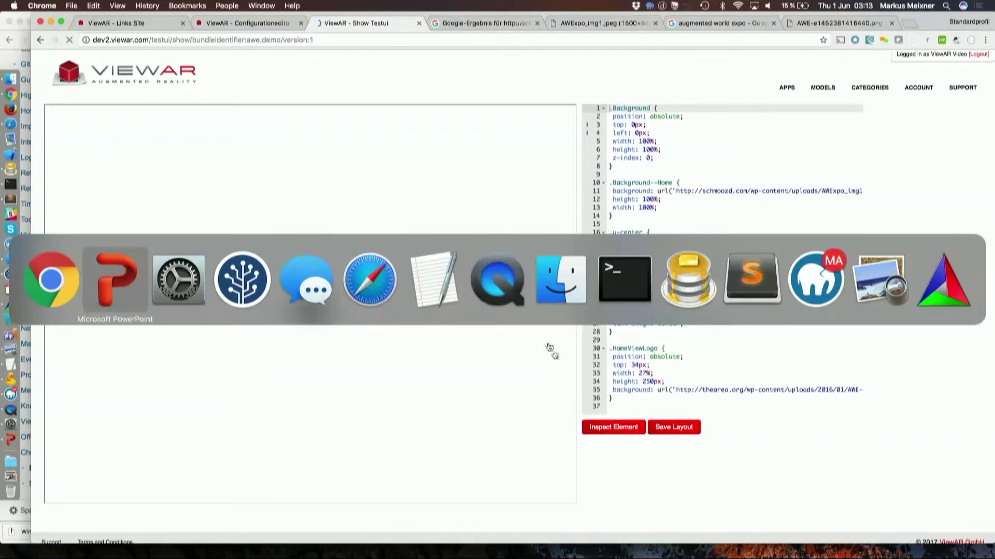
left_click(494, 296)
left_click(107, 8)
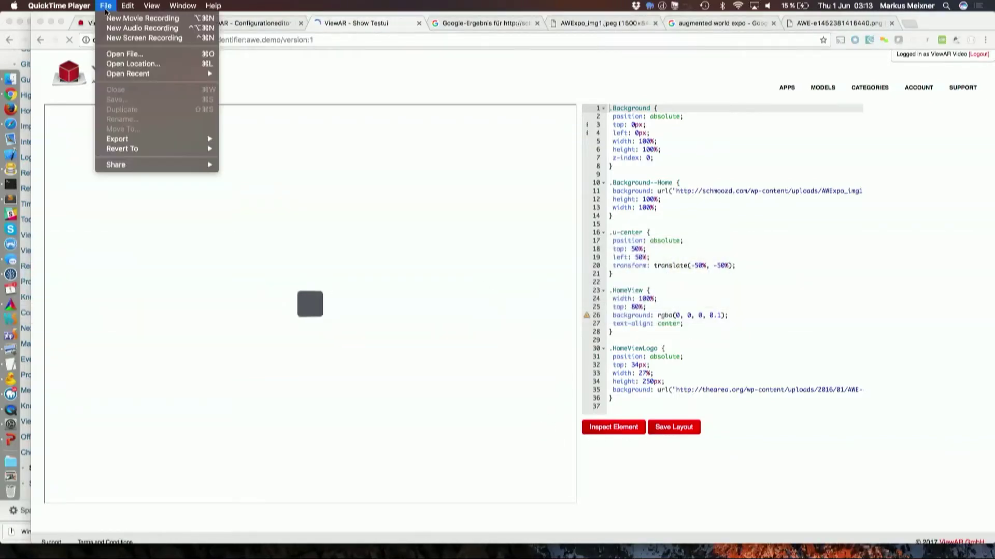
left_click(124, 18)
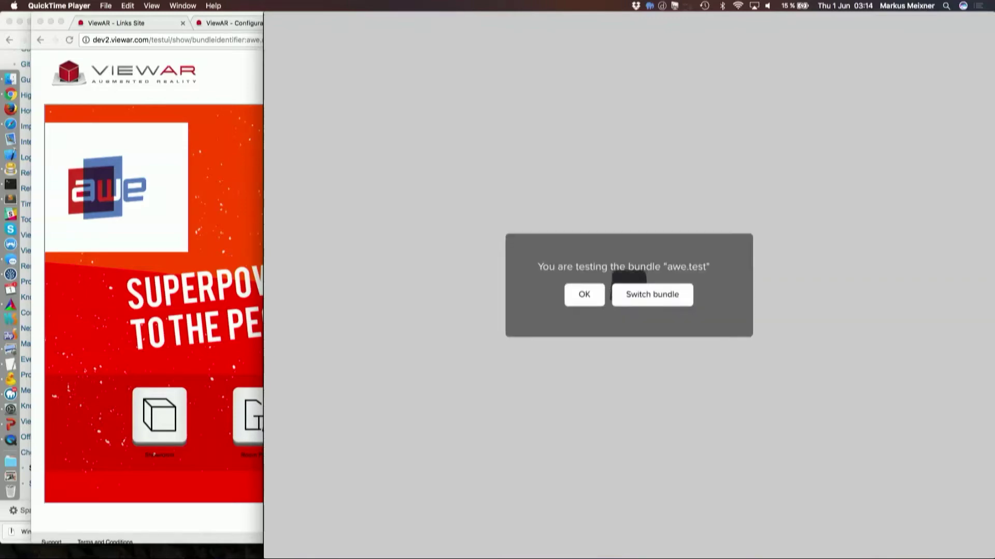
Switch the SDK app's bundle ID from awe.test to awe.demo and close the app.
left_click(629, 294)
left_click(630, 281)
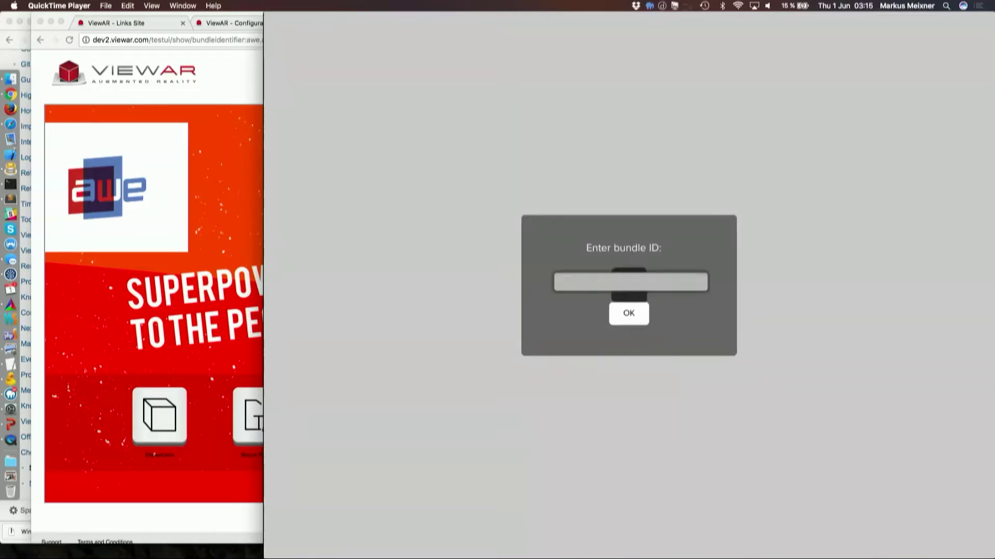
type("awe")
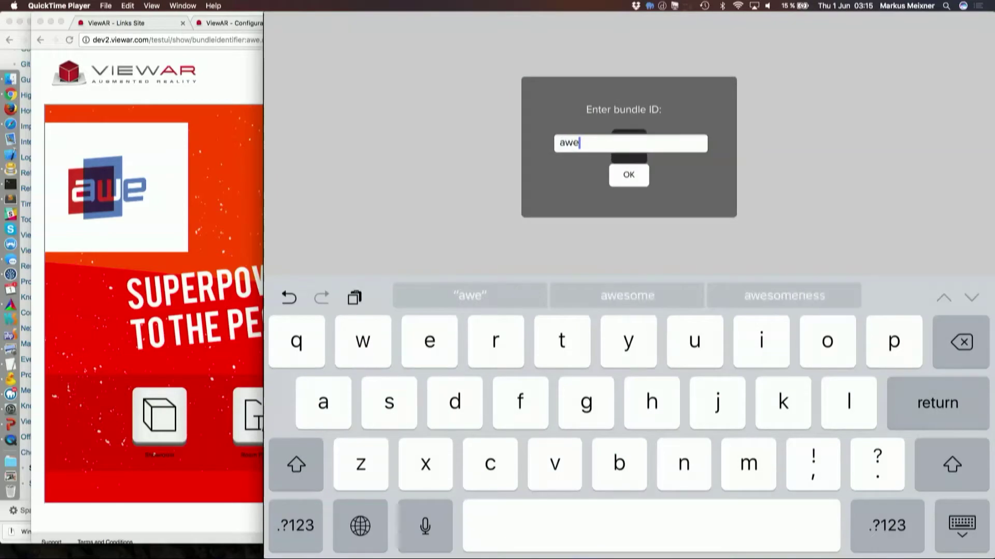
type(".demo")
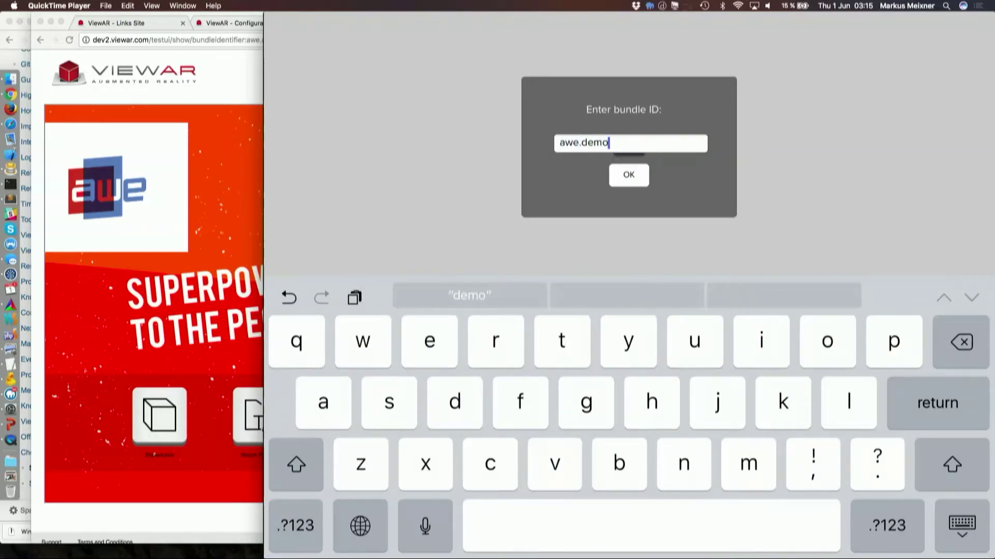
left_click(629, 175)
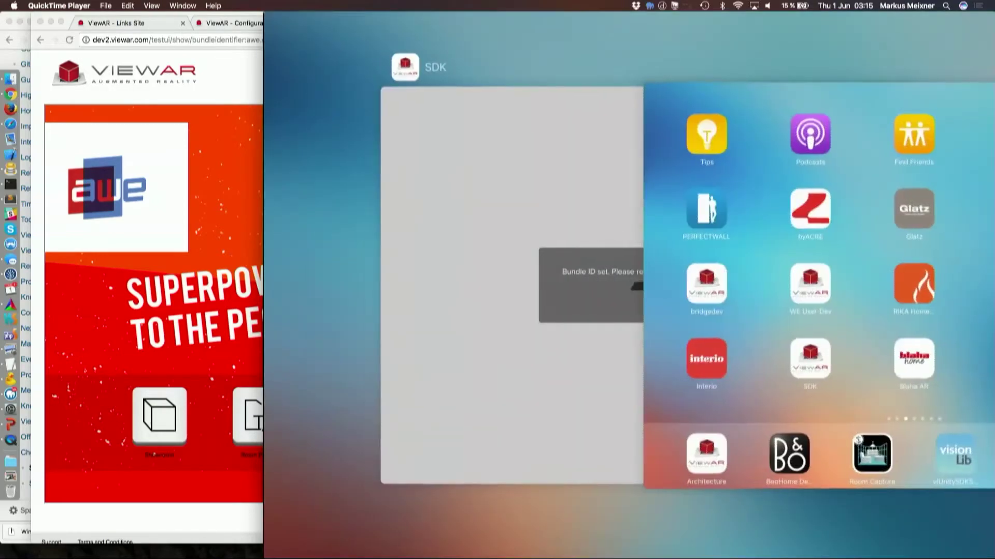
left_click_drag(513, 310, 513, 78)
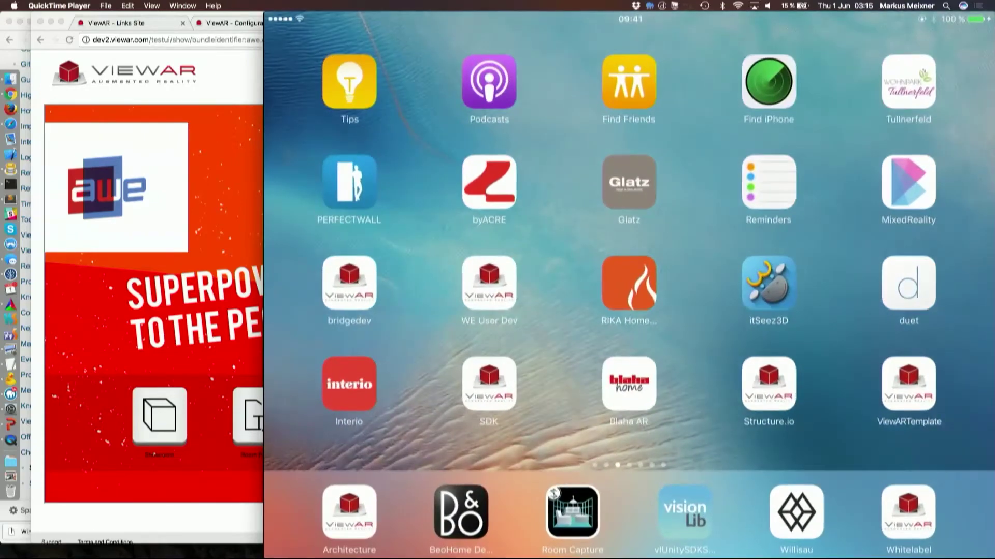
Relaunch the awe.demo app and walk around the red commode in Joystick mode, then return to overview.
left_click(491, 383)
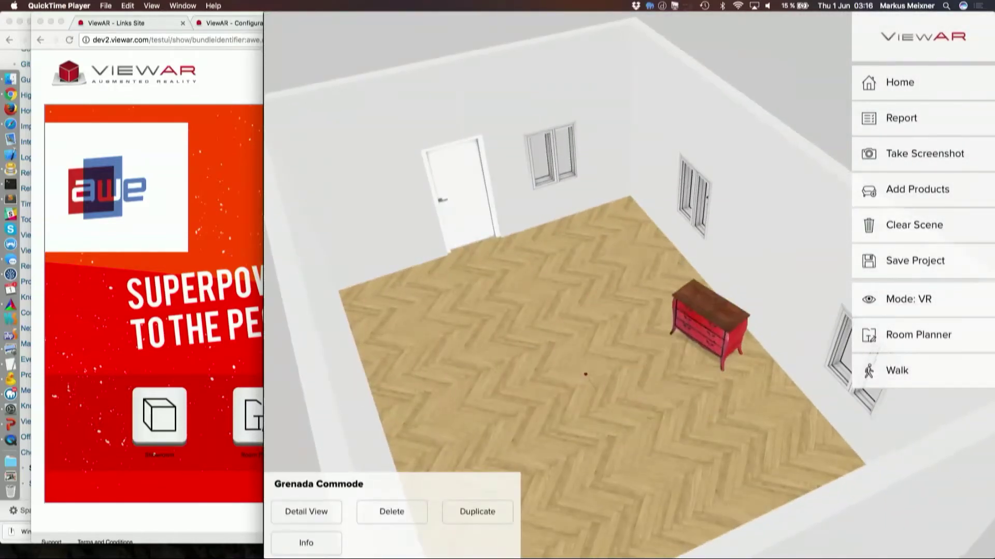
left_click(912, 371)
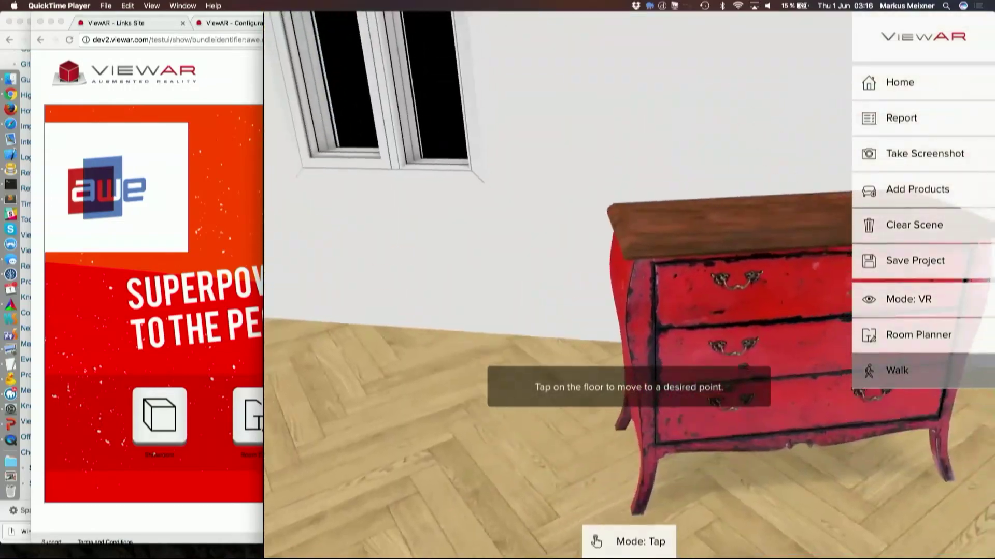
left_click(629, 541)
left_click_drag(336, 474, 365, 456)
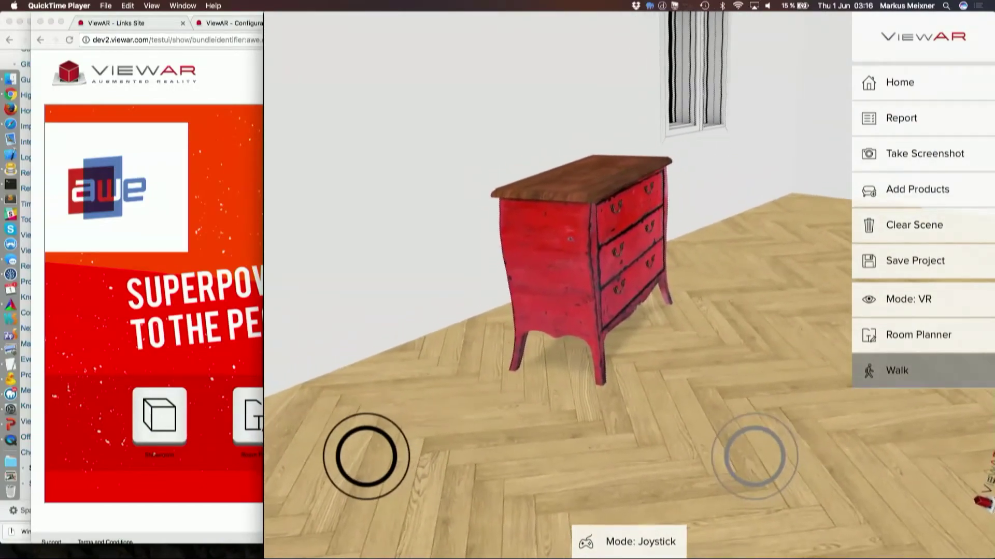
left_click(896, 371)
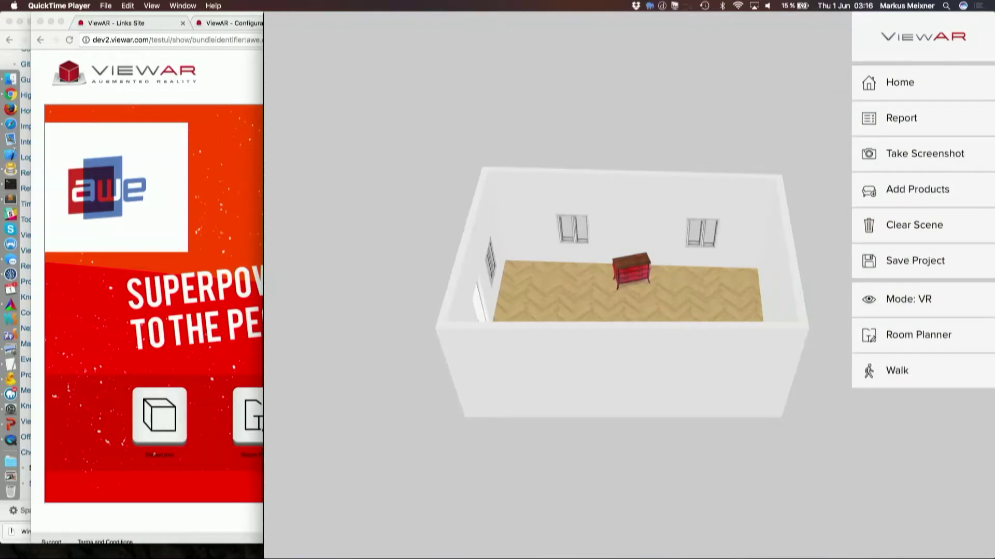
mouse_move(487, 60)
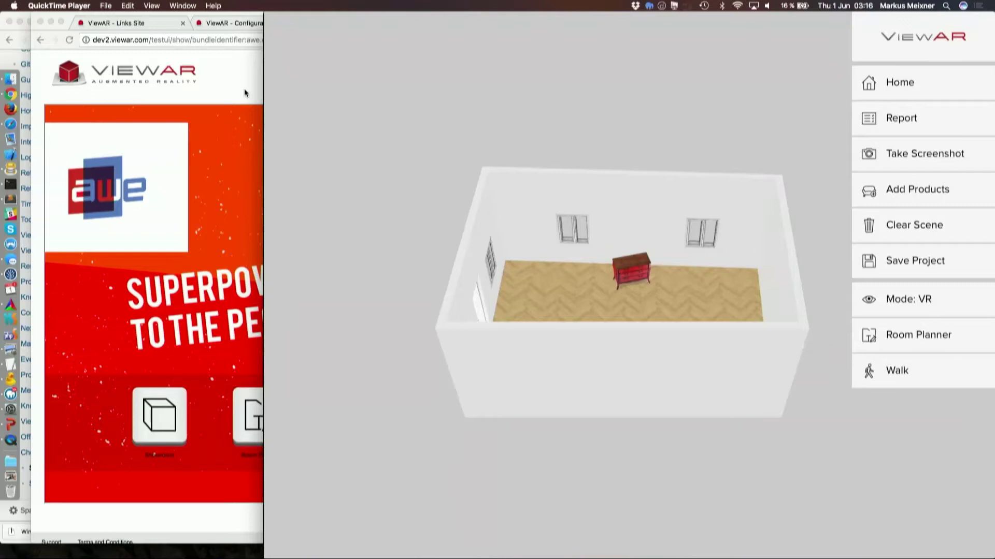
Attach Safari's Web Inspector to the iPad Pro#2 app's index.html page.
left_click(10, 125)
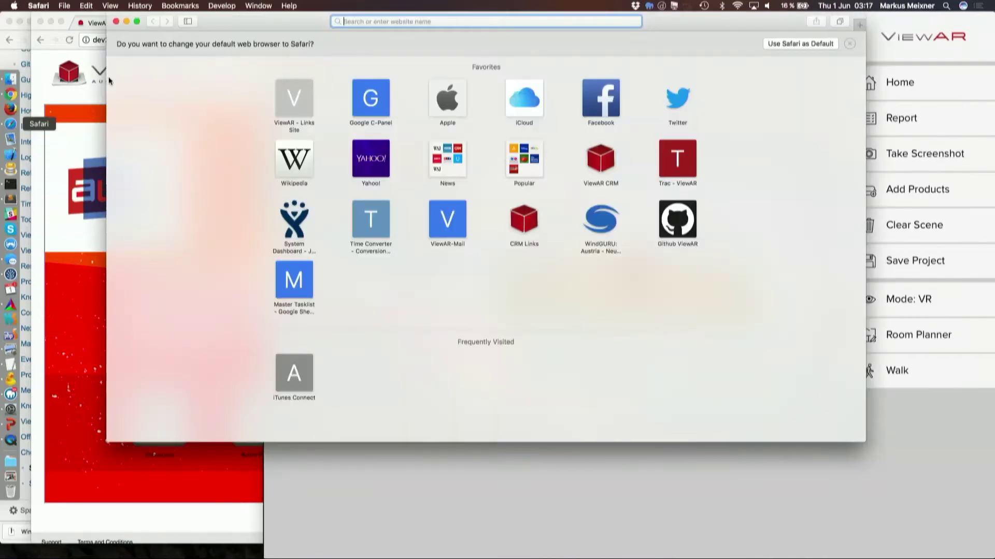
left_click(222, 5)
mouse_move(246, 46)
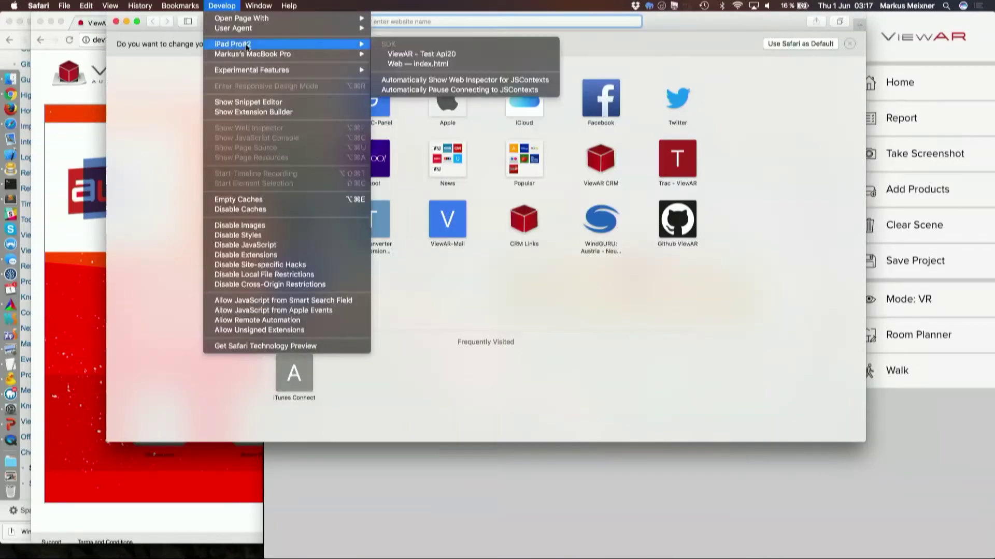
left_click(413, 64)
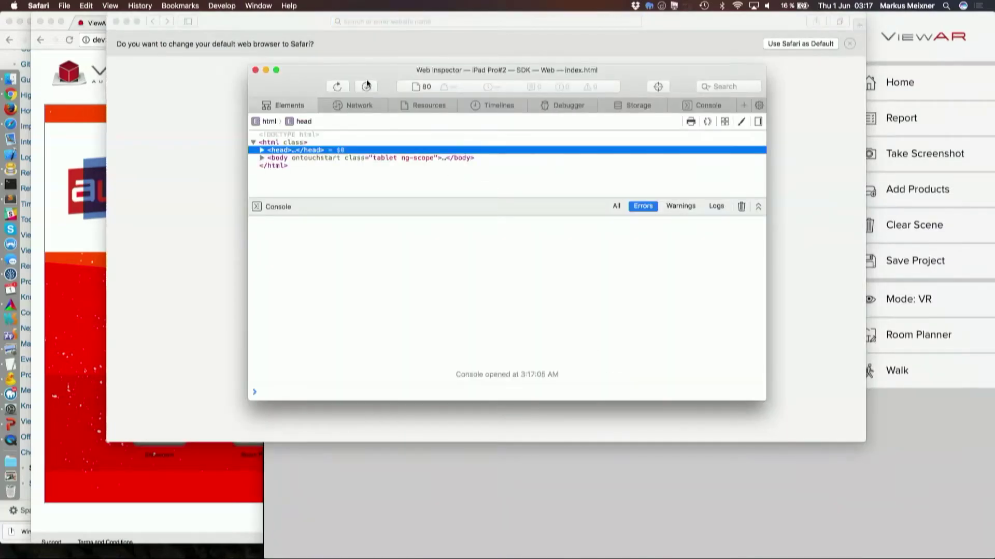
Enlarge the Console pane and evaluate api to list its manager objects.
left_click_drag(671, 362, 872, 551)
left_click_drag(610, 357, 613, 119)
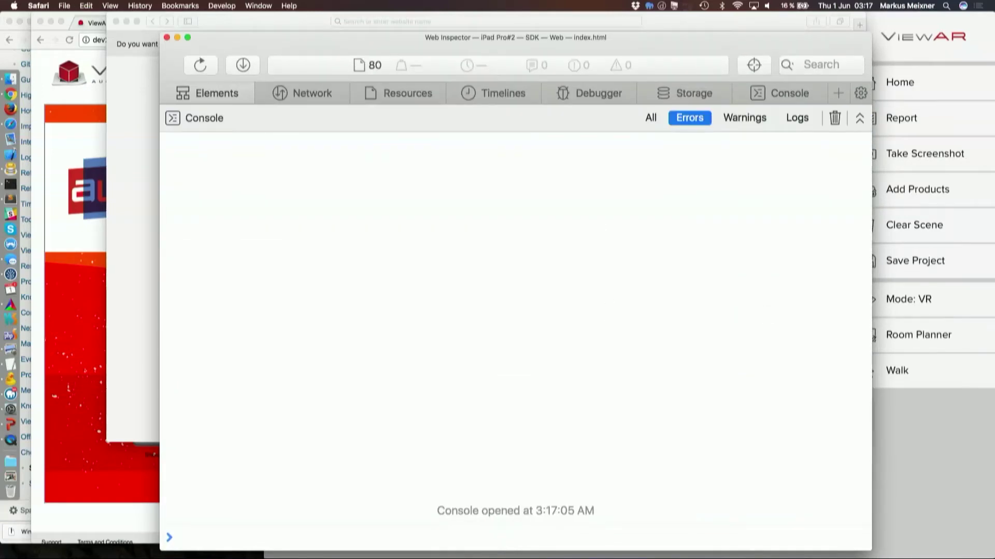
left_click(400, 531)
type("api")
key("Return")
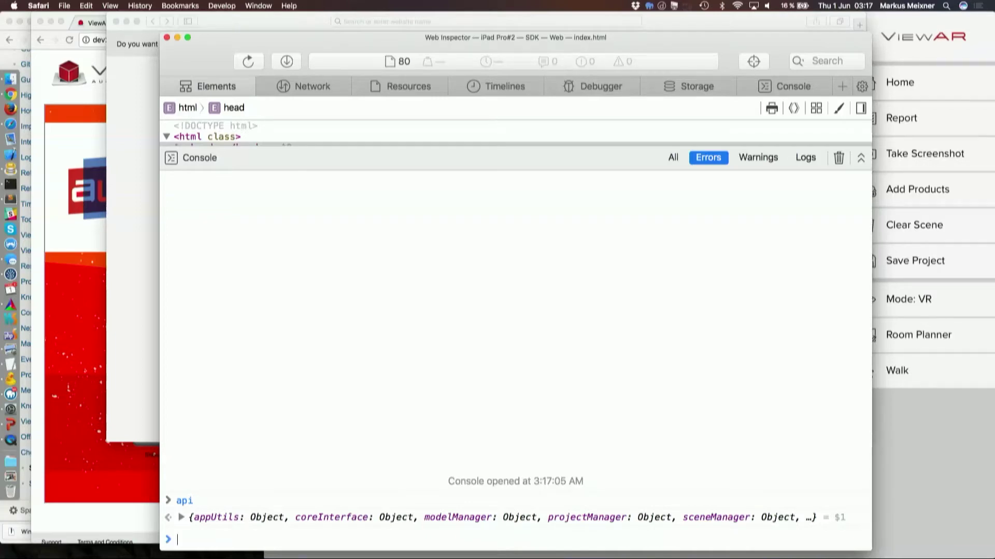
left_click_drag(340, 67, 188, 46)
key("super+Tab")
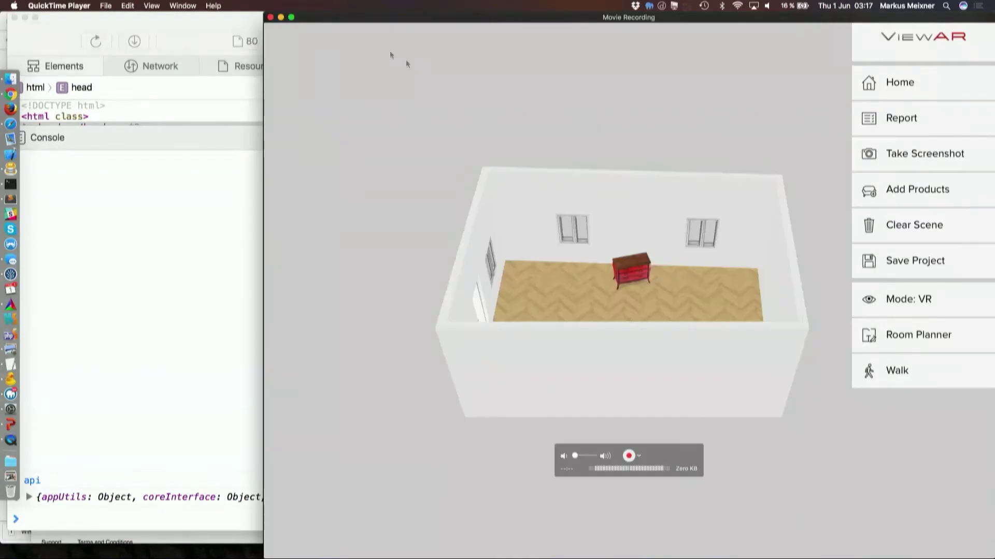
key("super+Tab")
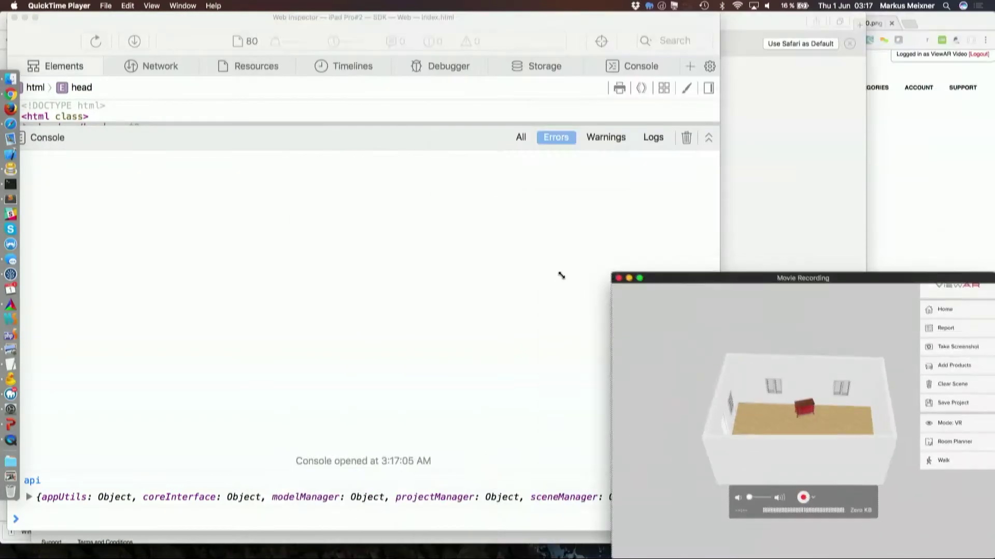
left_click_drag(306, 36, 407, 22)
Fetch repository model 36551 into window.model with getModelFromRepository, then print the model's functions.
type("api.")
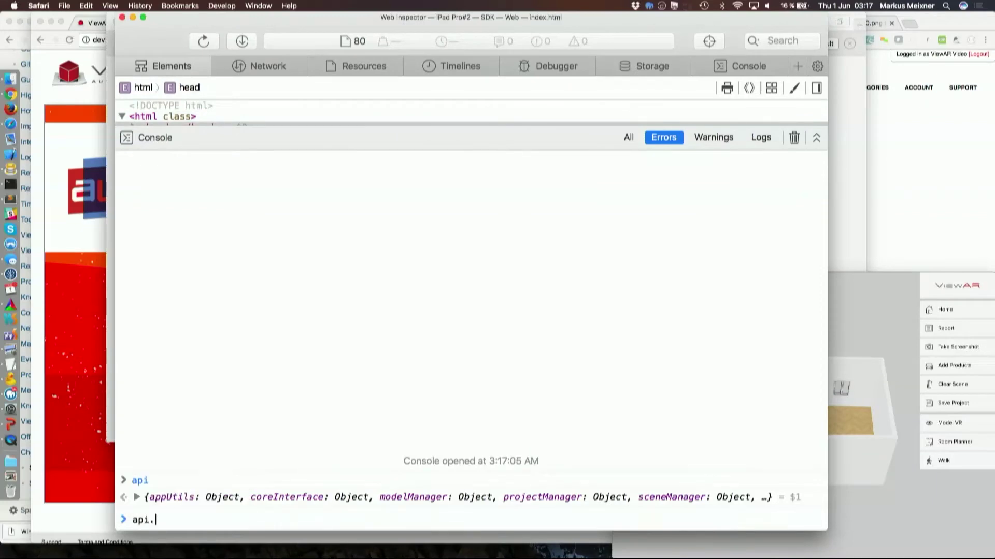
type("modelManager.")
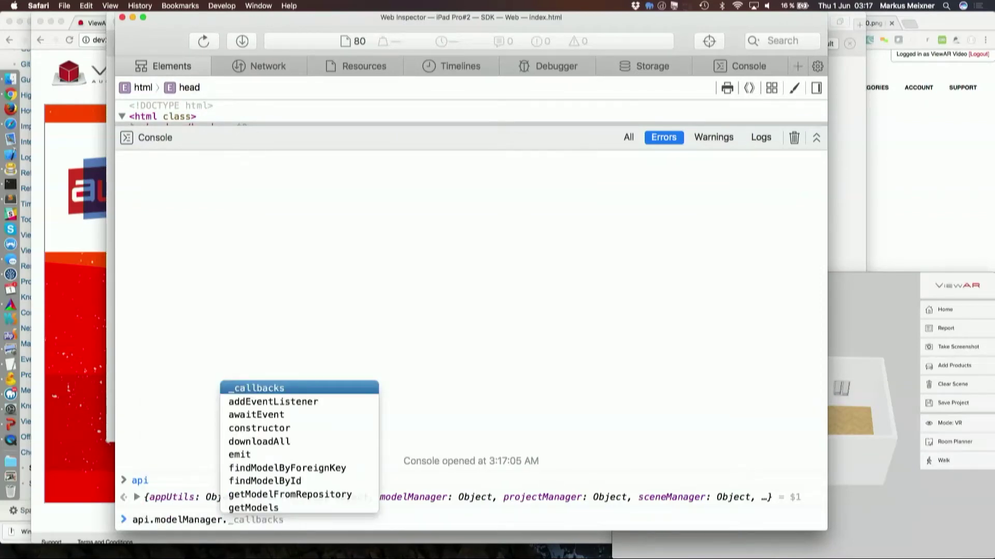
key("Down")
key("Down")
key("Down")
key("Down")
key("Down")
key("Down")
key("Down")
key("Down")
key("Tab")
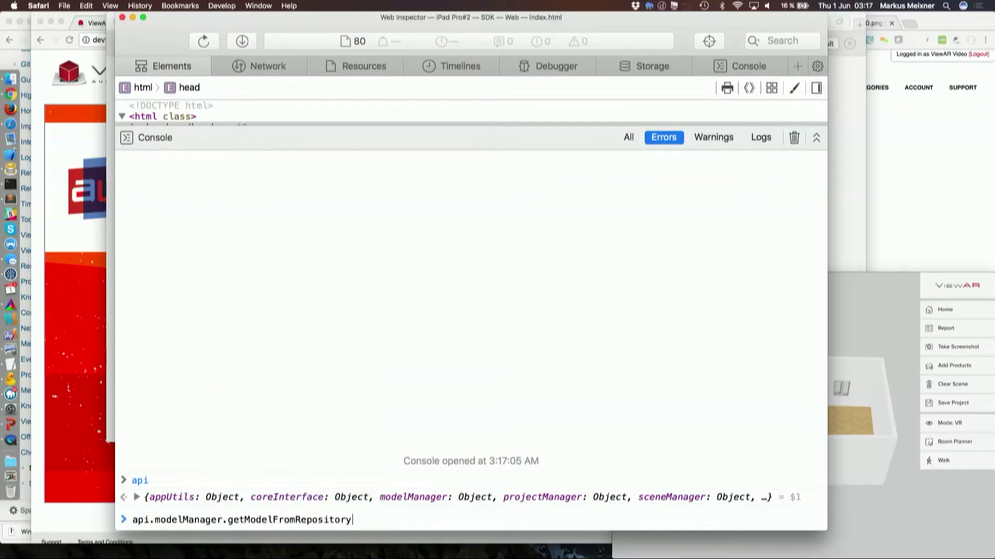
type("(\"36551")
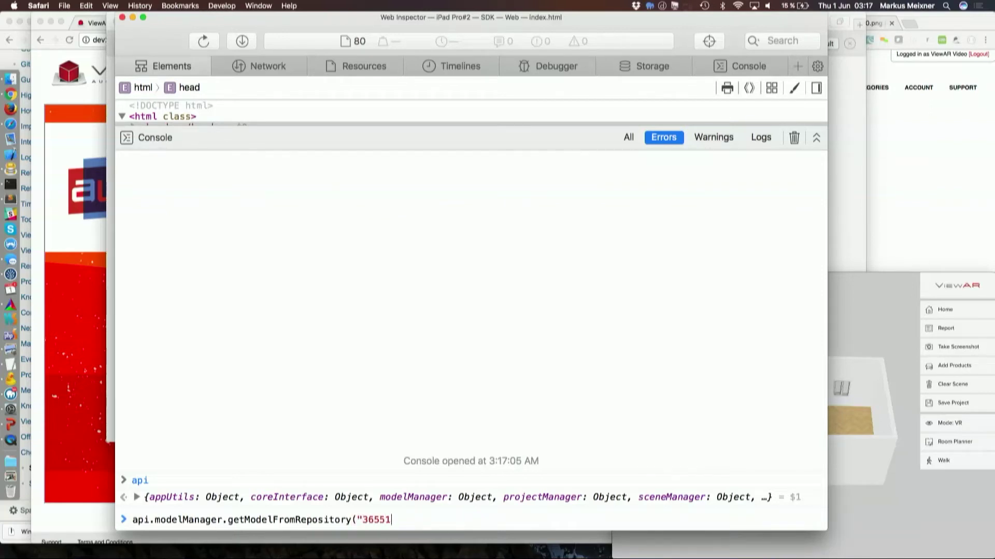
type("\").hthen")
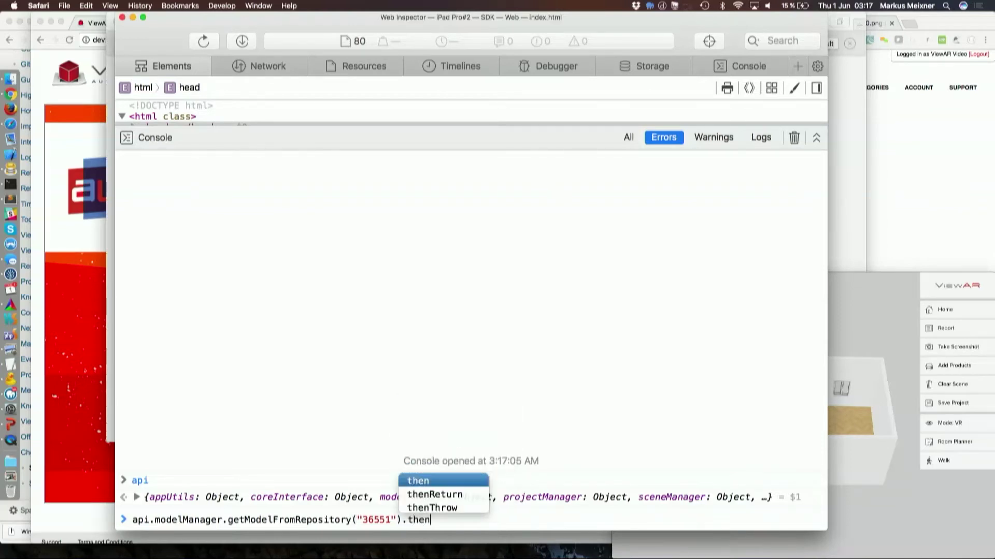
type("(")
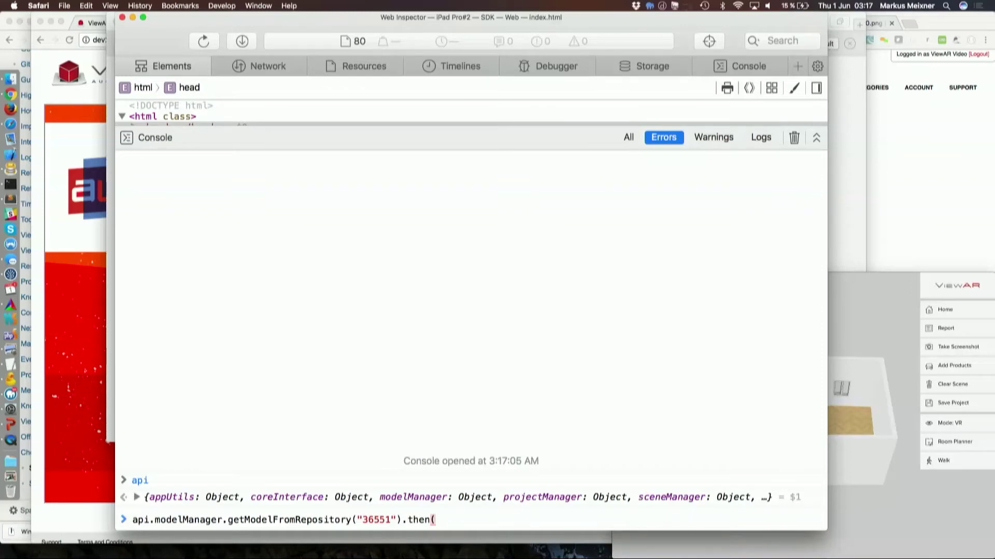
type("model =>")
key("BackSpace")
key("BackSpace")
type("=>> window.model")
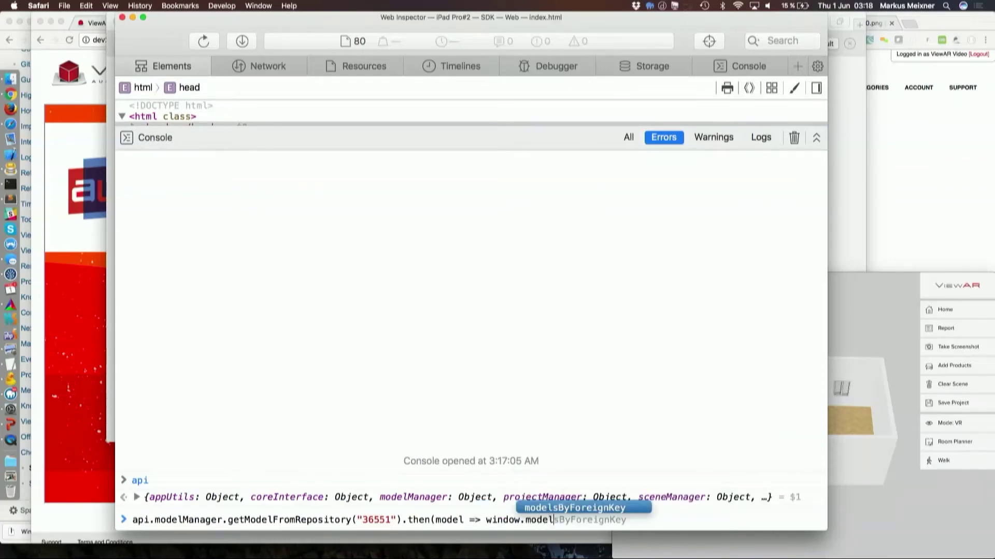
type(" =")
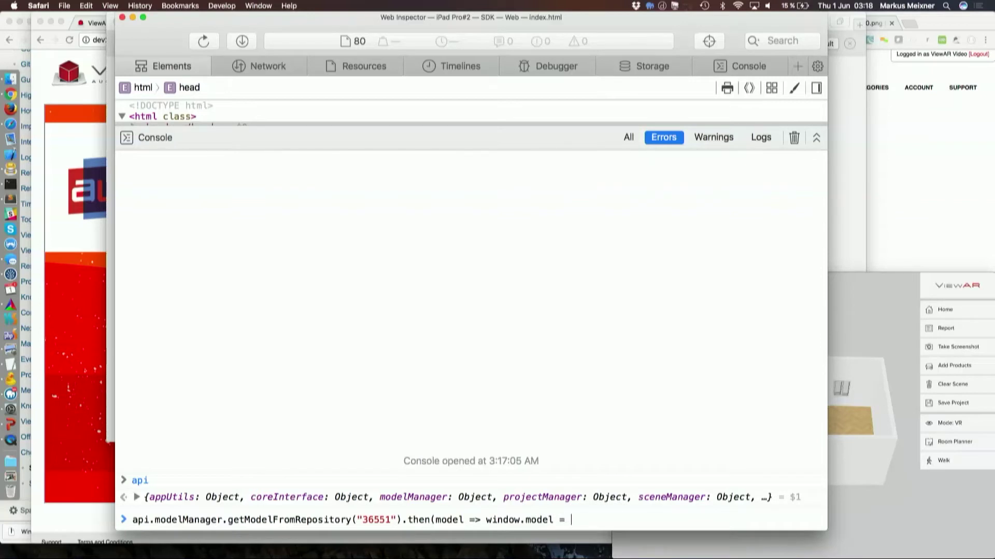
type(" model")
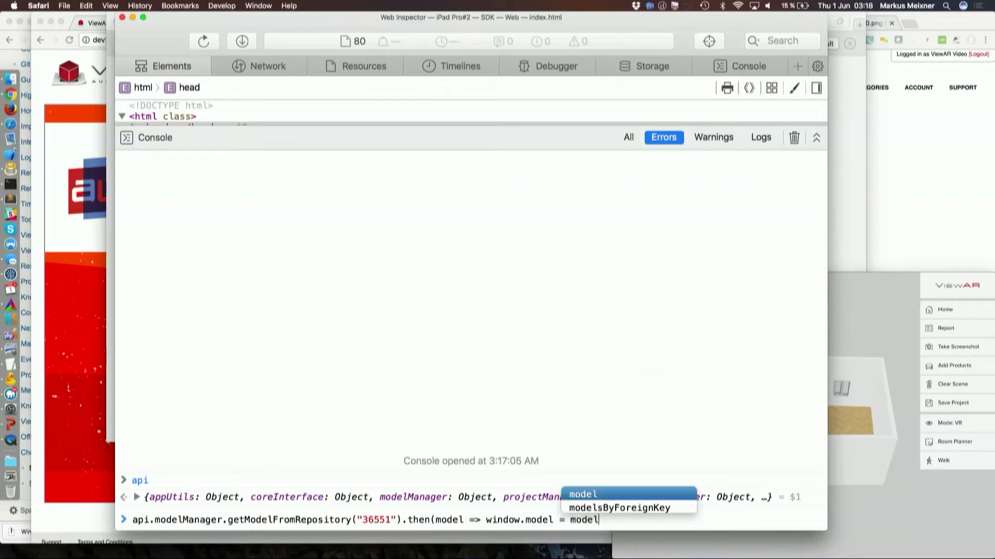
type(")")
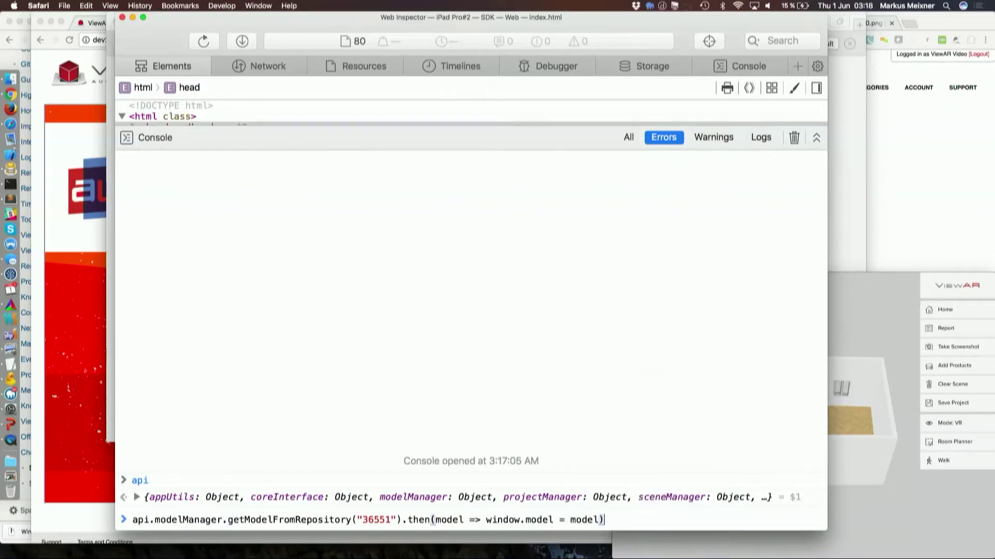
key("Return")
type("mod")
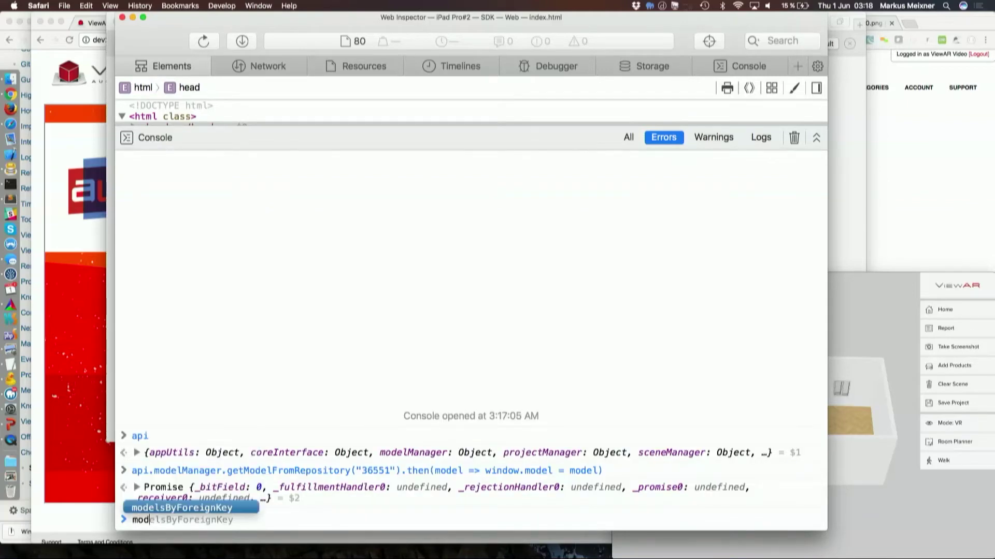
type("el^")
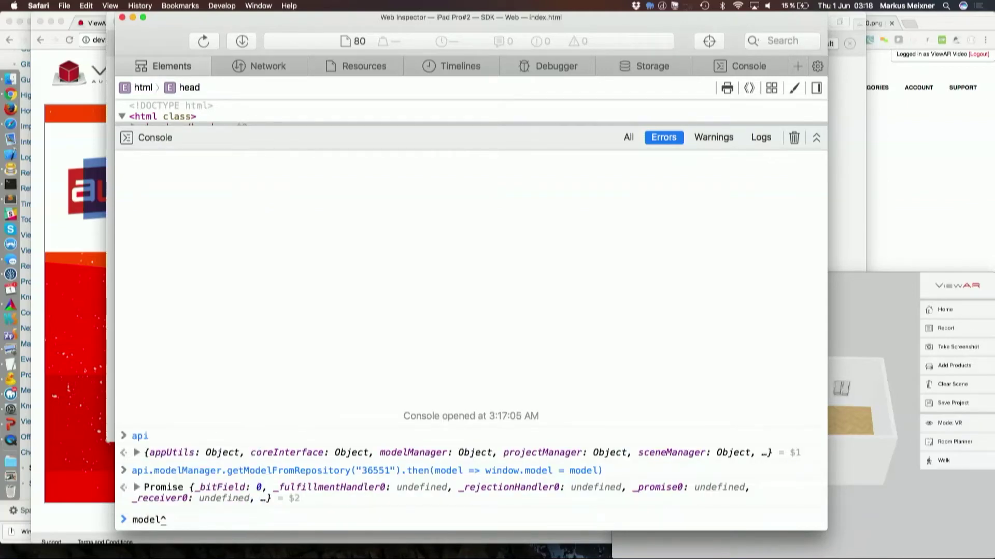
key("Return")
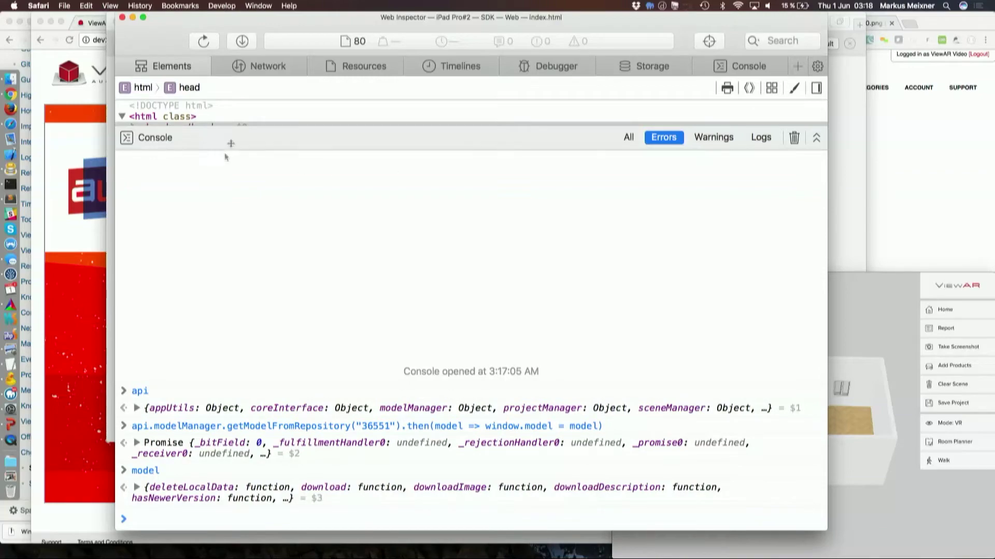
Expand the model object and reveal its name, 'XQI Chair - XQI 55T'.
left_click(137, 487)
scroll(229, 459, "down", 2)
scroll(228, 459, "down", 5)
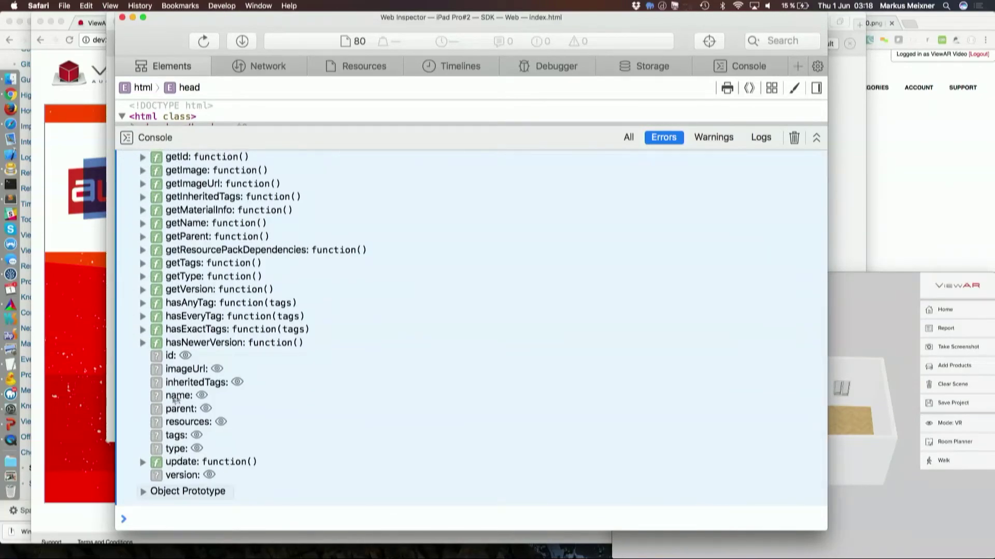
left_click(201, 396)
Run api.sceneManager.insertModel({model:model}) to insert the chair into the scene.
left_click(195, 521)
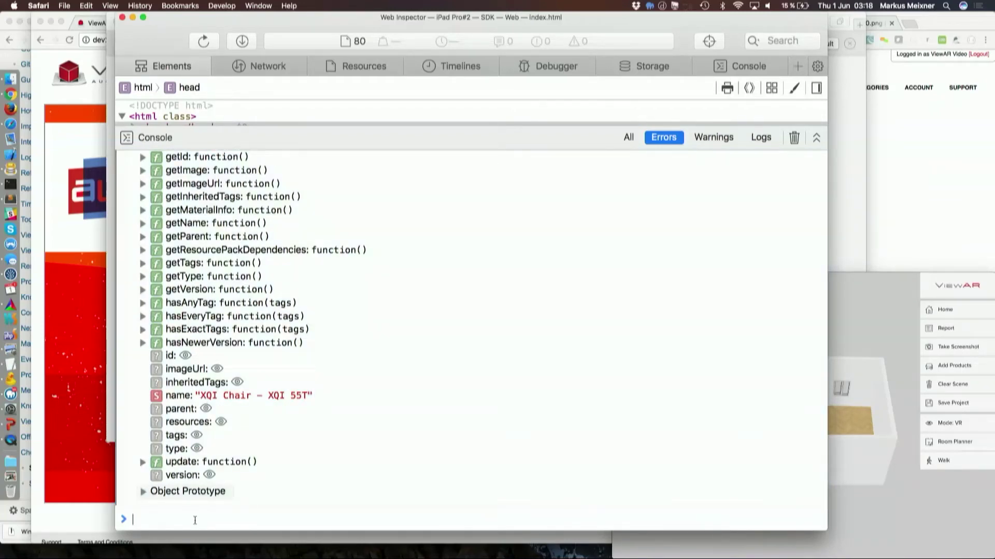
type("api.sceneManager.")
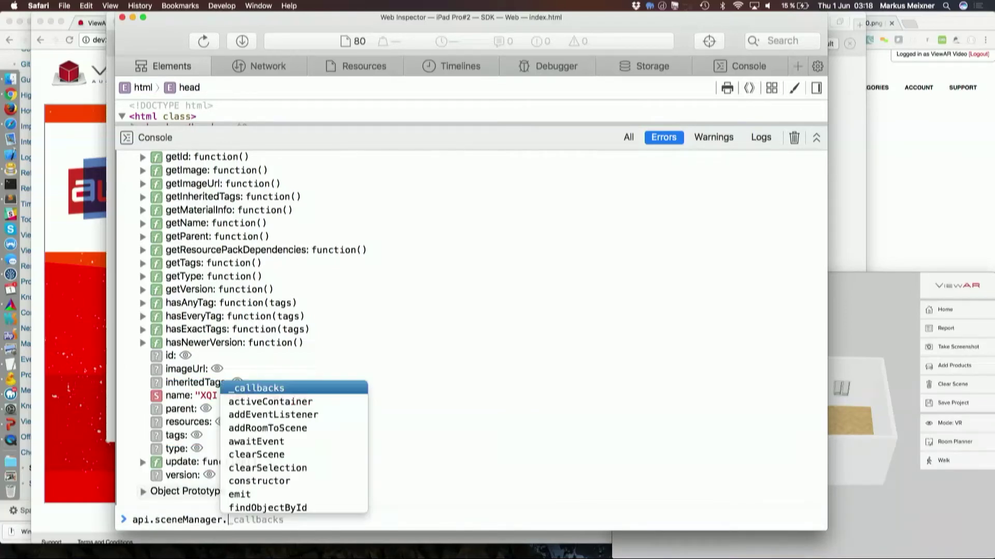
type("in")
key("Down")
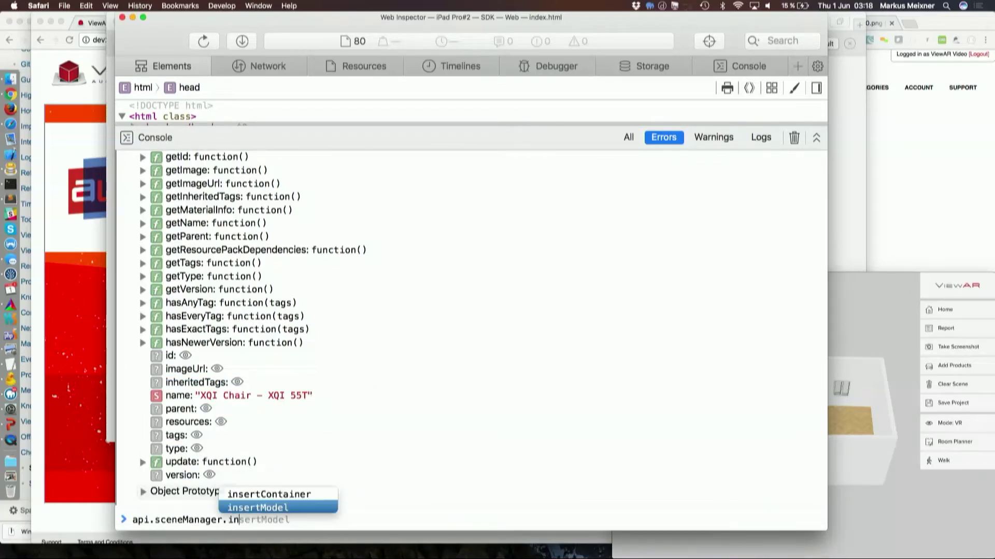
key("Tab")
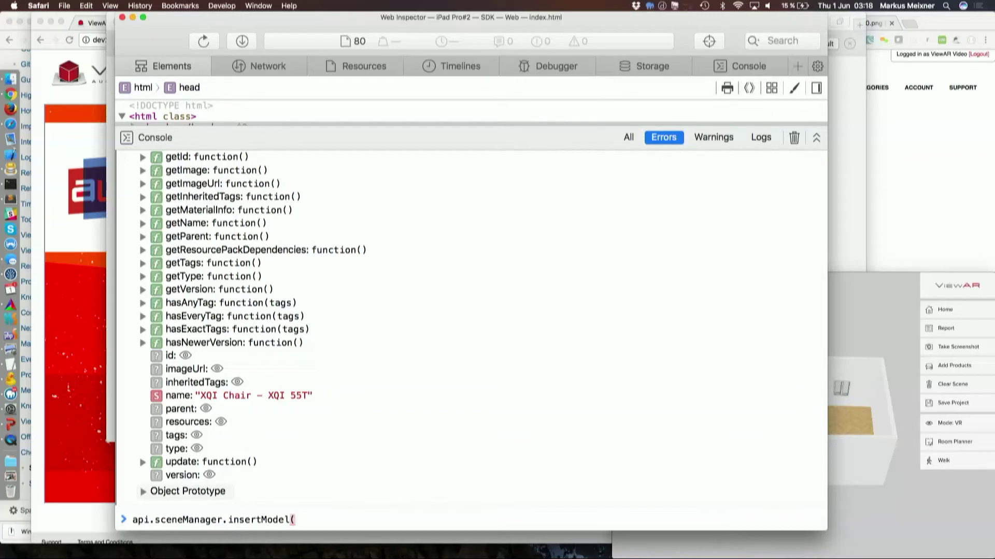
type("({mode.:l")
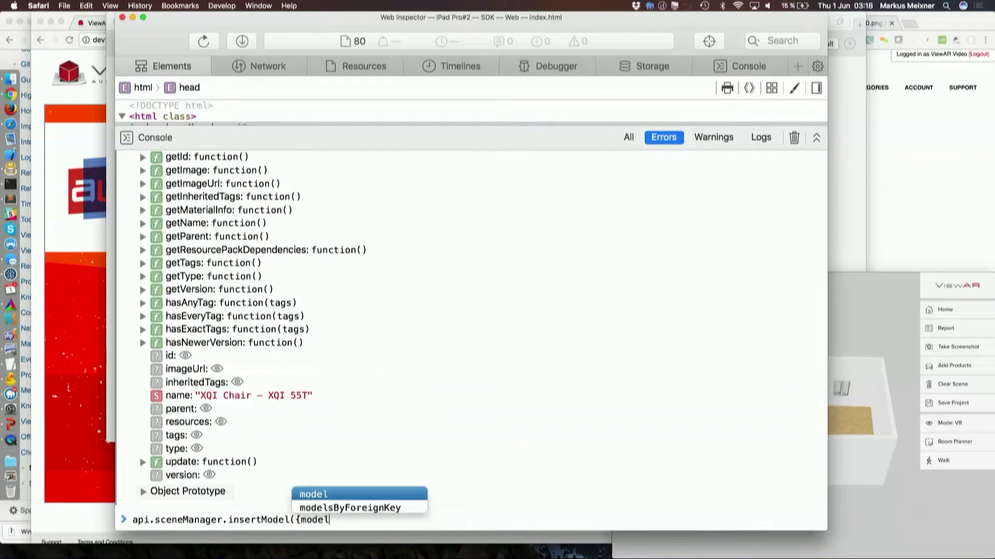
type(":model")
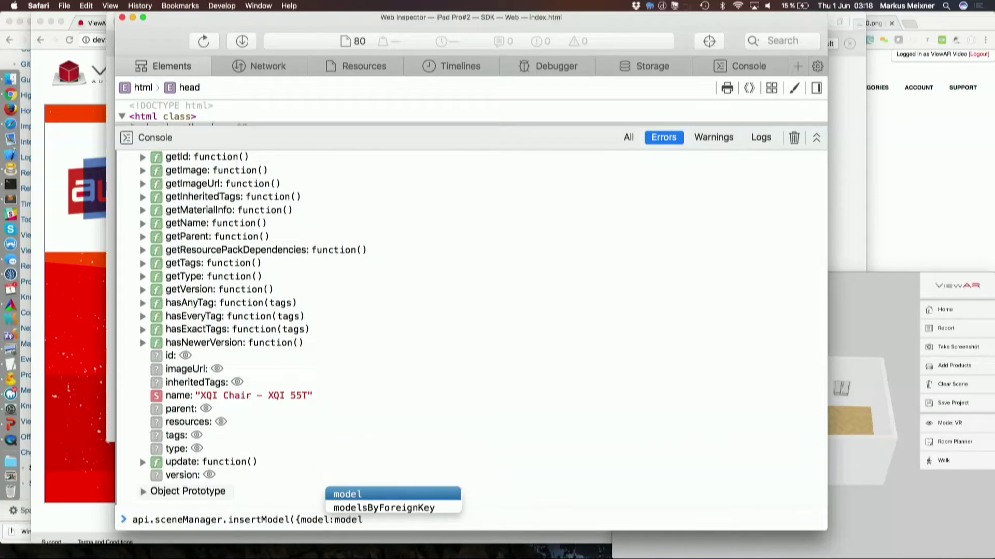
type("})")
key("Return")
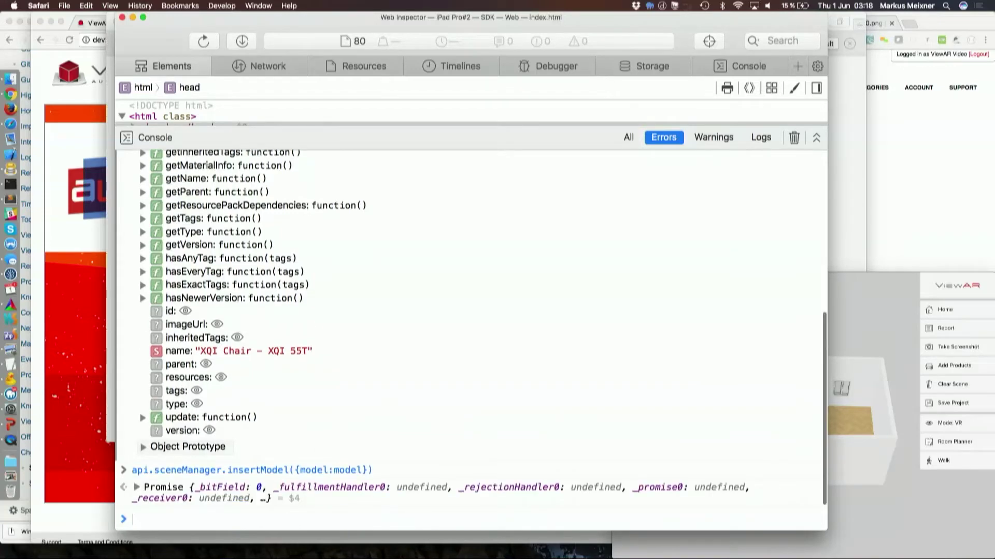
Check the red chest of drawers in the iPad scene, then bring up the TextEdit note.
left_click(839, 475)
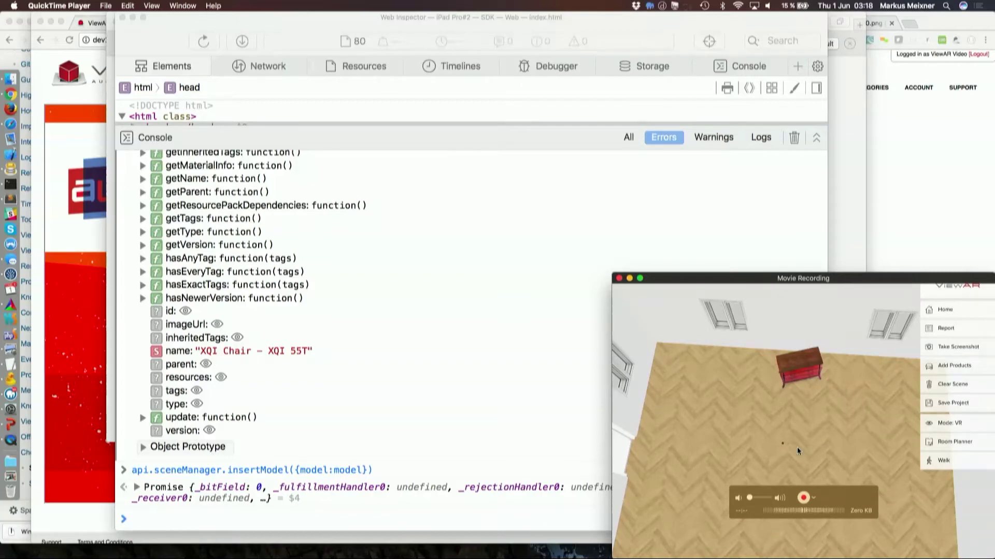
left_click(364, 521)
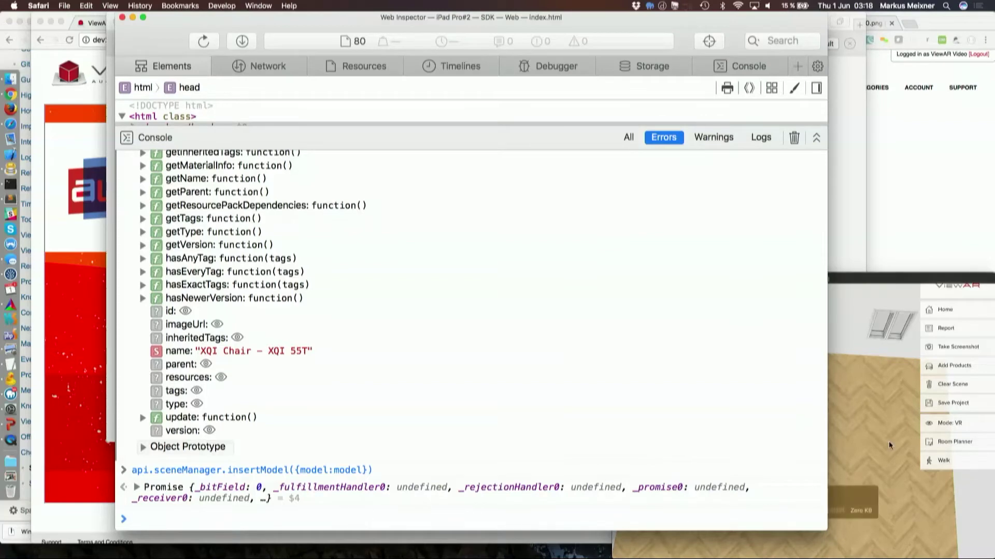
left_click(887, 439)
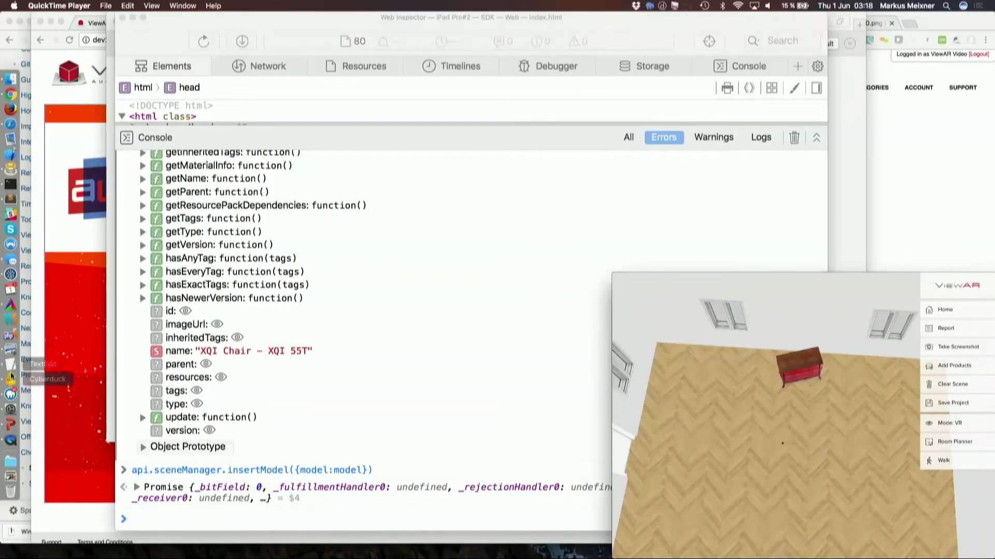
left_click(10, 368)
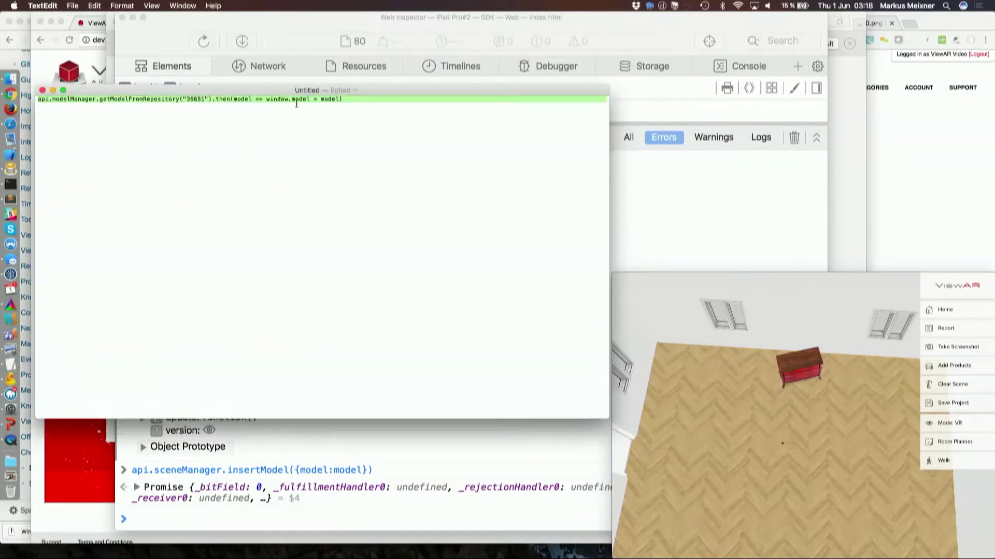
Fetch model 36651 by re-running getModelFromRepository with the corrected ID.
key("super+Tab")
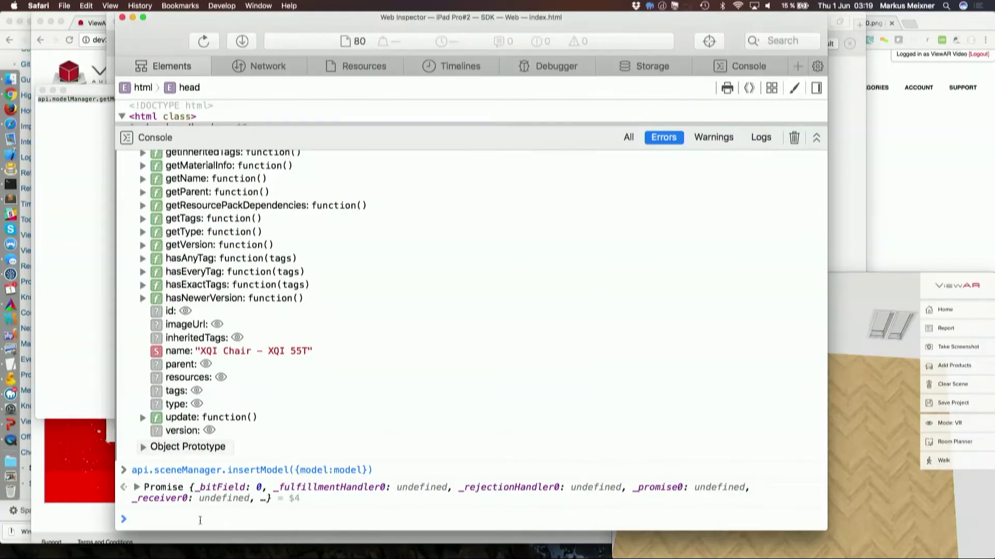
key("Up")
key("Up")
key("Left")
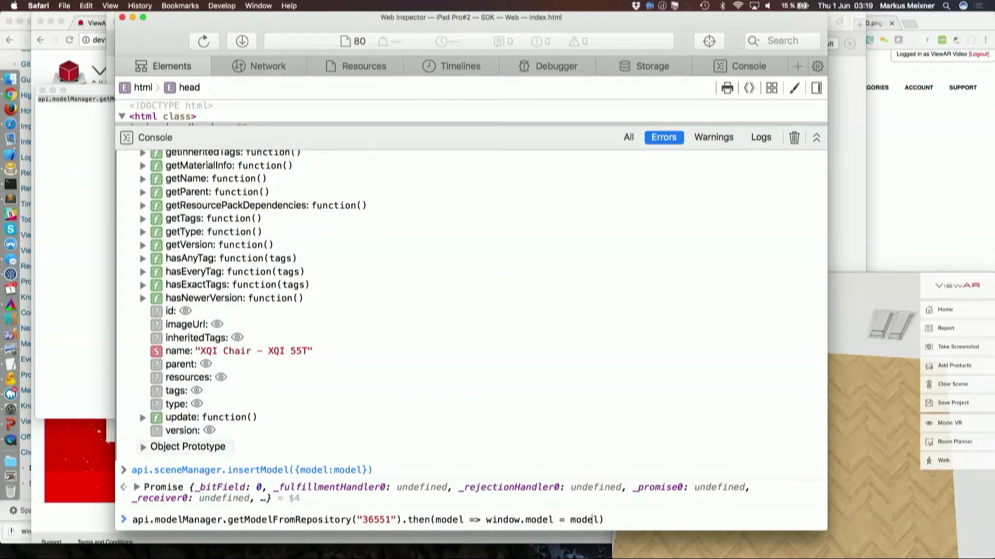
left_click(383, 520)
key("BackSpace")
type("6")
key("Return")
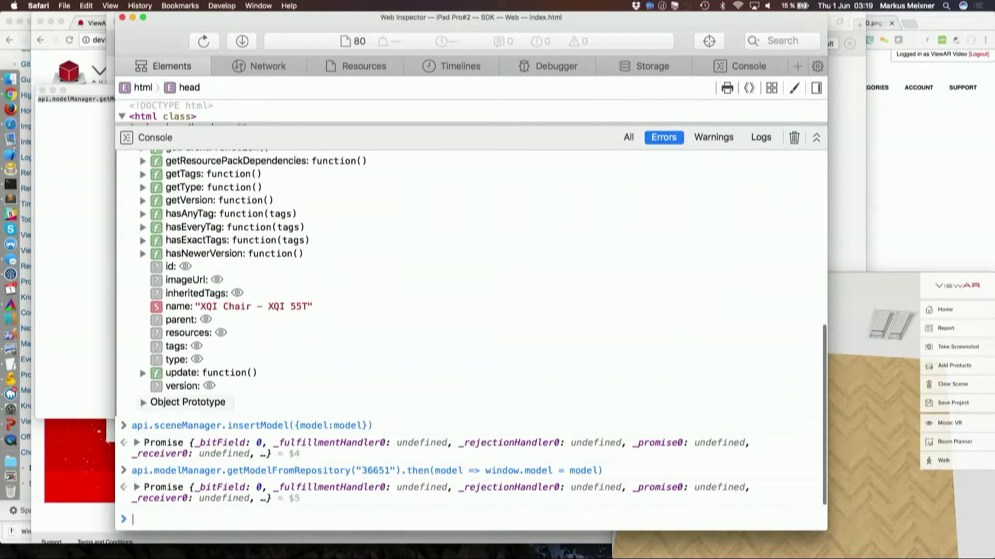
Re-run insertModel to add the fetched armchair and verify it in the iPad scene.
key("Up")
key("Up")
key("Return")
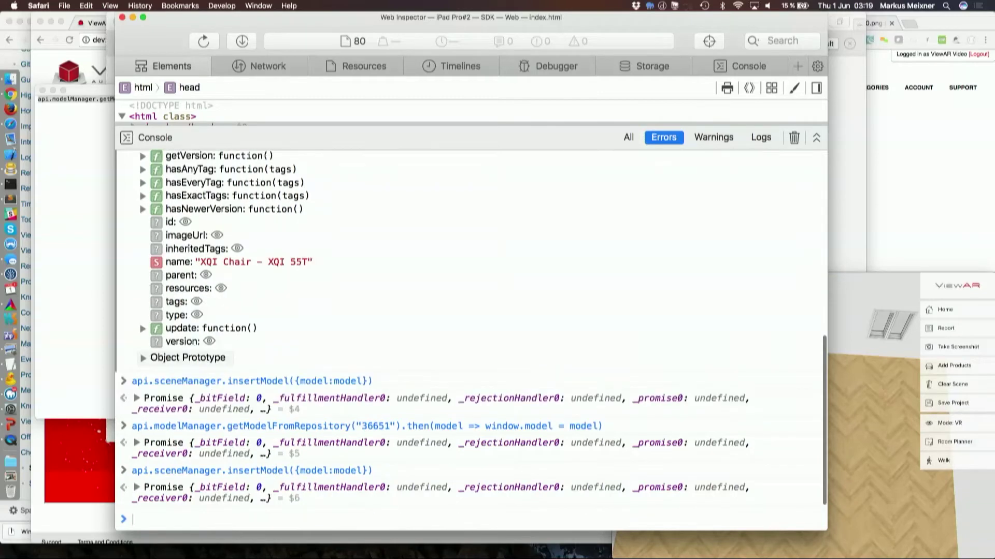
left_click(903, 474)
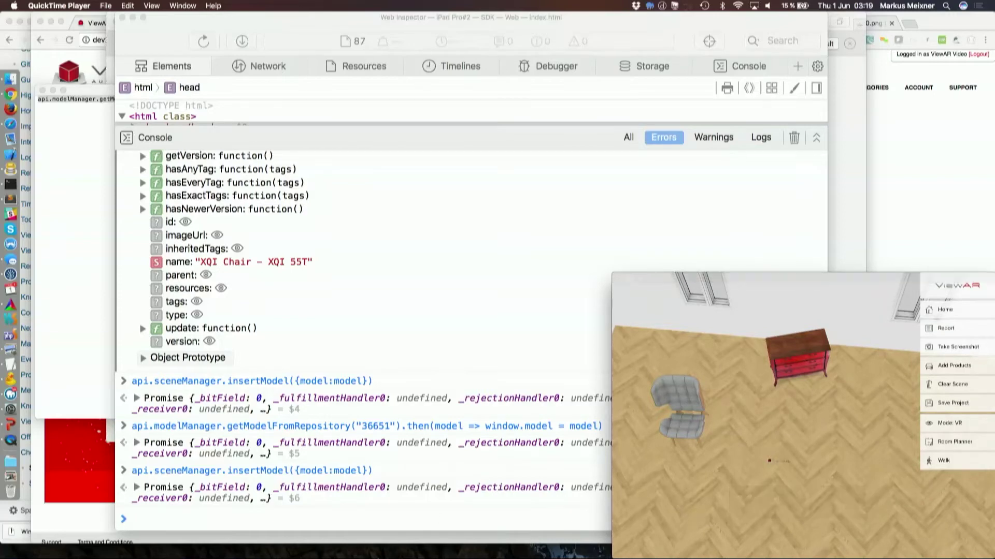
left_click(342, 514)
Inspect api.sceneManager.selection's methods, such as setMaterials and setPose, then bring Chrome forward.
type("api.sceneManager")
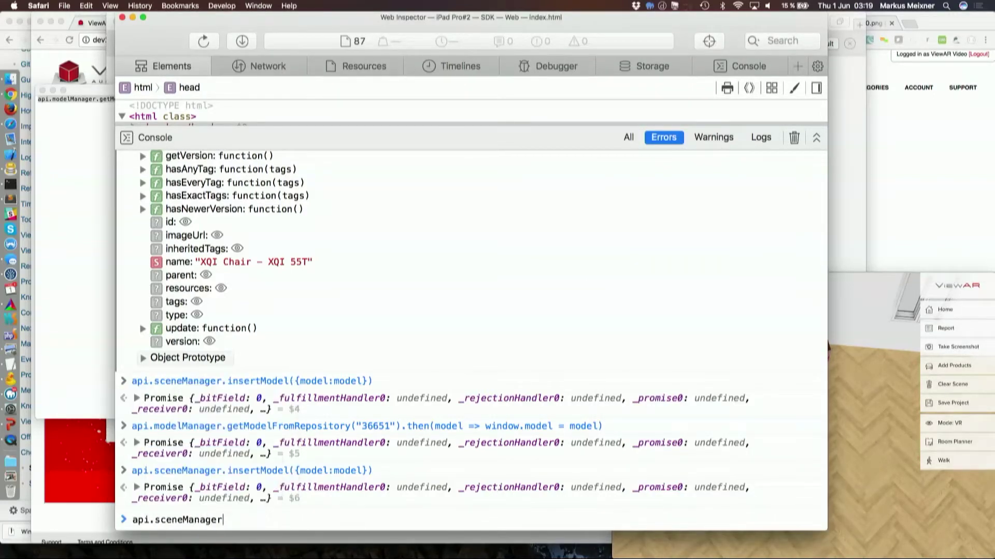
type(".selection")
key("Return")
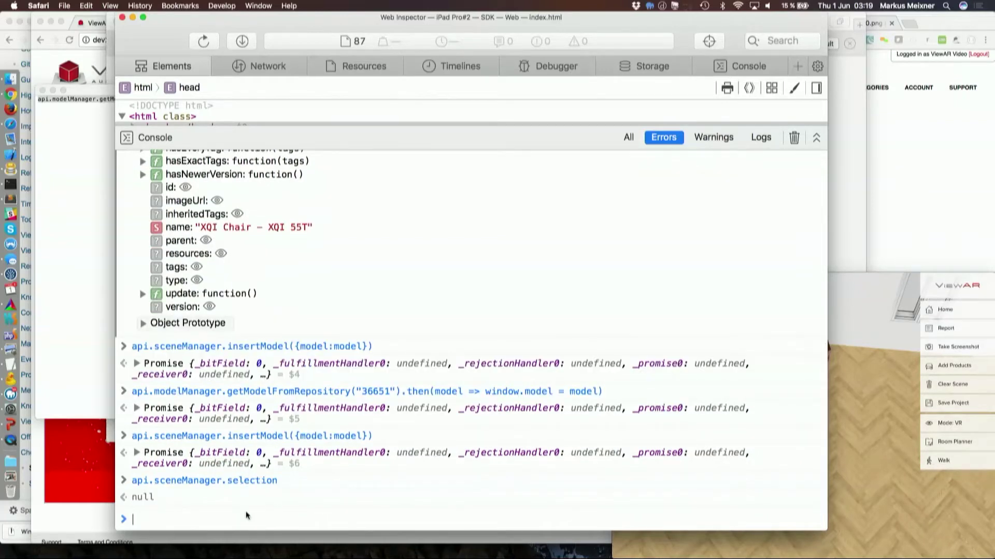
key("Up")
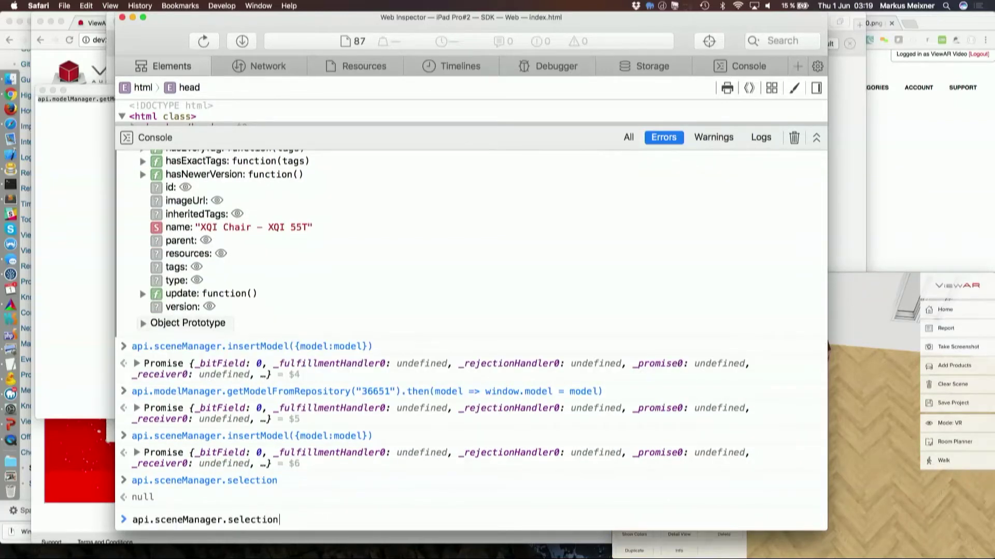
key("Return")
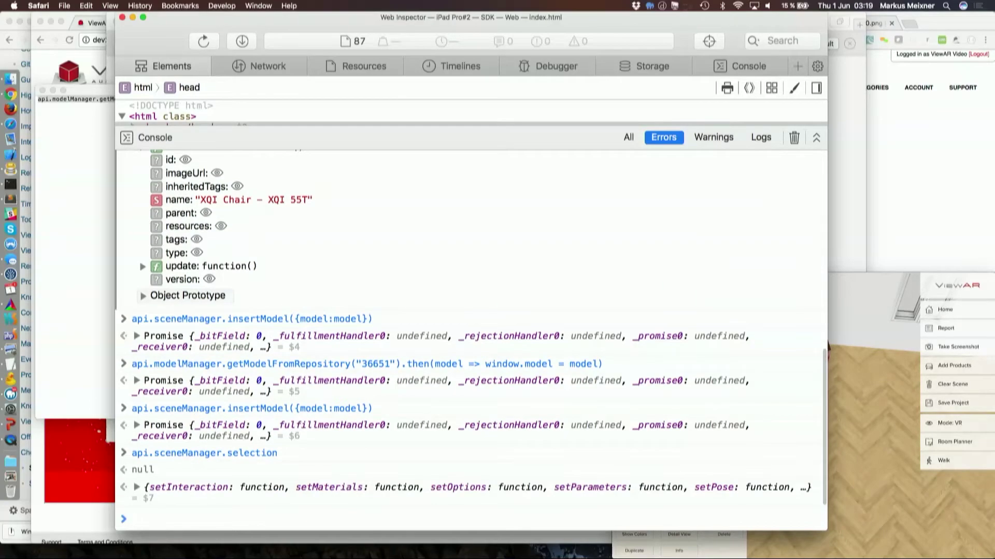
left_click(137, 487)
scroll(222, 480, "down", 10)
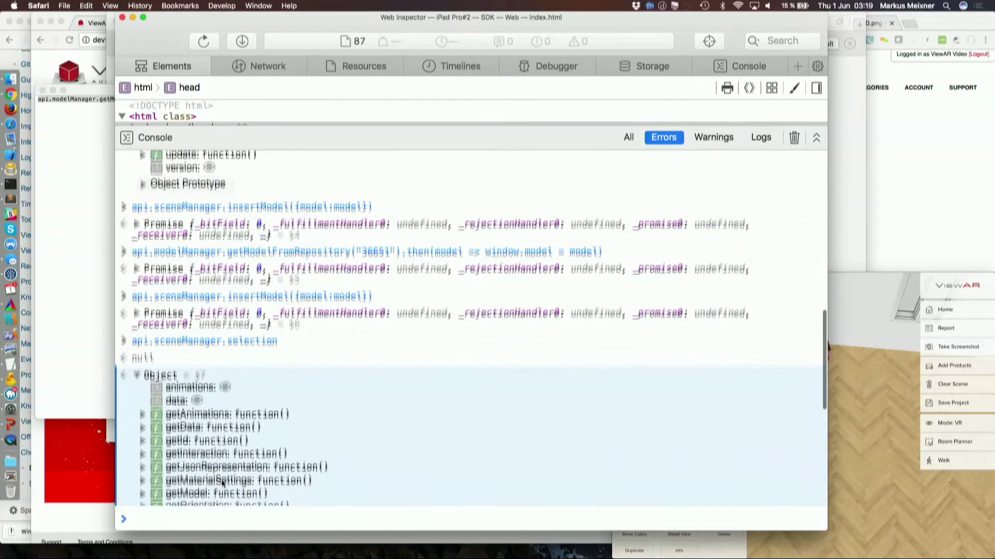
scroll(182, 384, "down", 3)
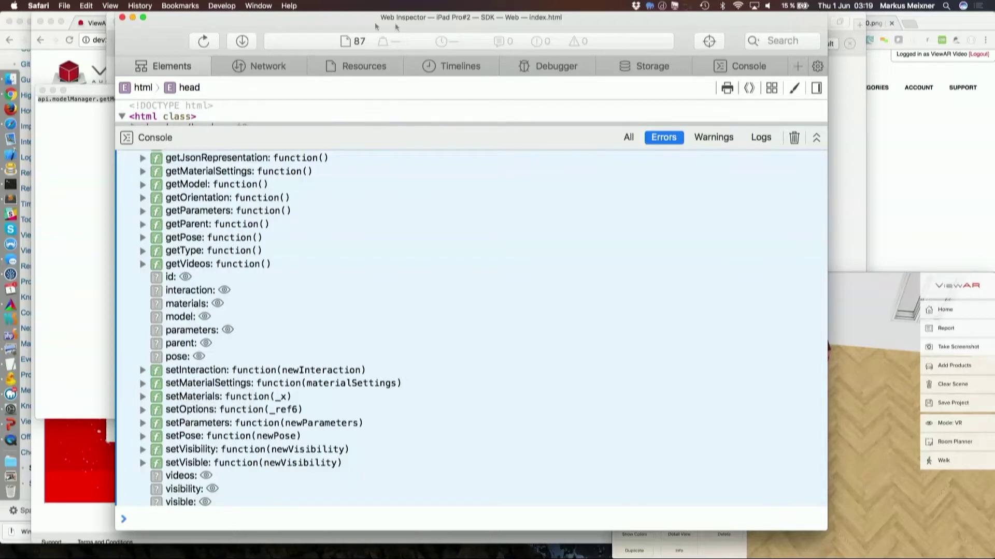
left_click(76, 71)
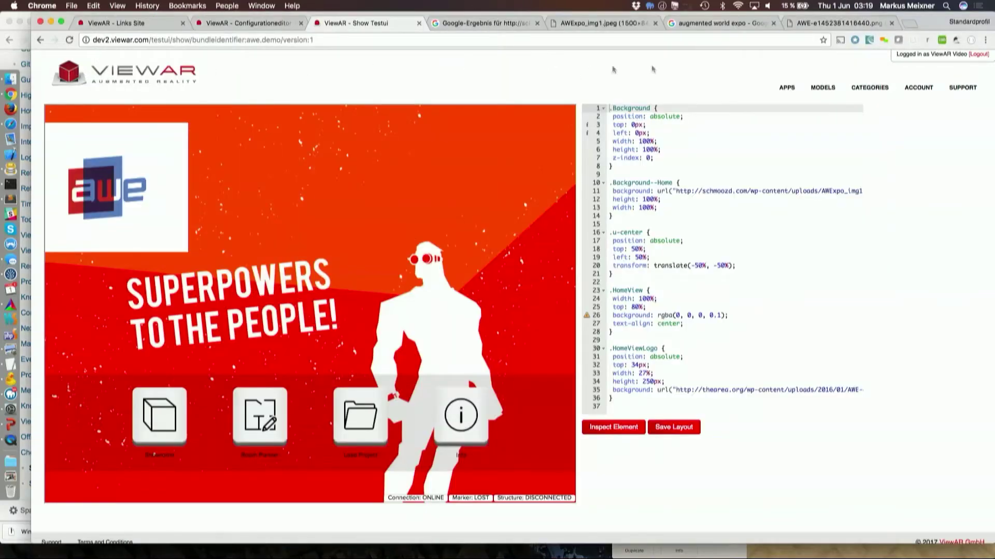
Start a new model upload under MODELS and name it AWE Chair.
left_click(823, 88)
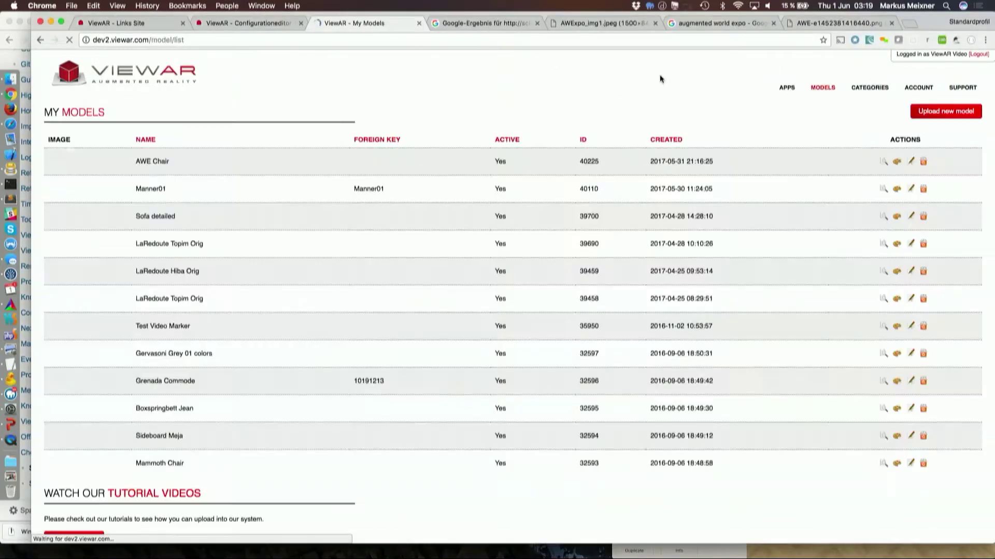
left_click(943, 111)
left_click(88, 147)
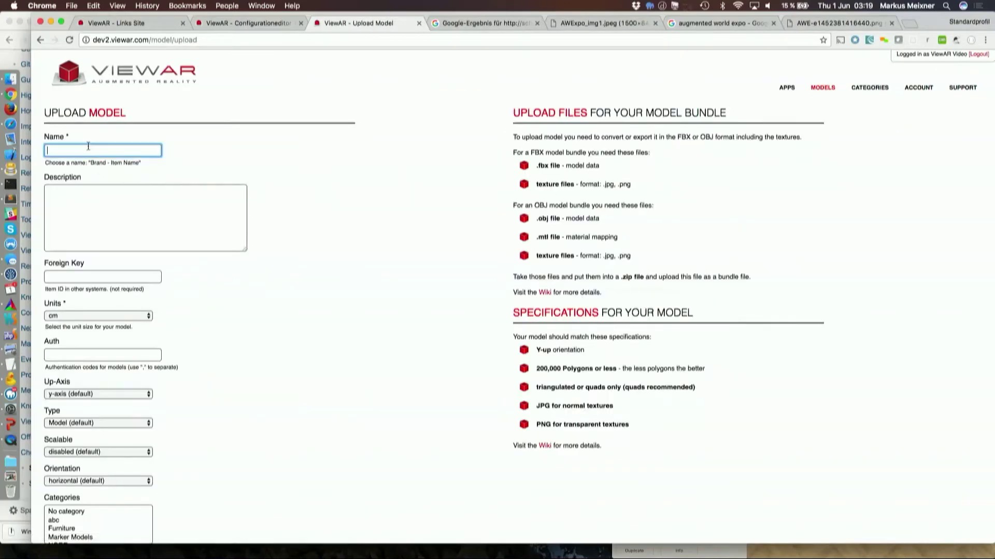
type("Awje")
key("BackSpace")
key("BackSpace")
type("e Ch")
key("Down")
key("Return")
Attach the Lexmond Model.zip bundle, accept the terms, and upload.
scroll(263, 360, "down", 5)
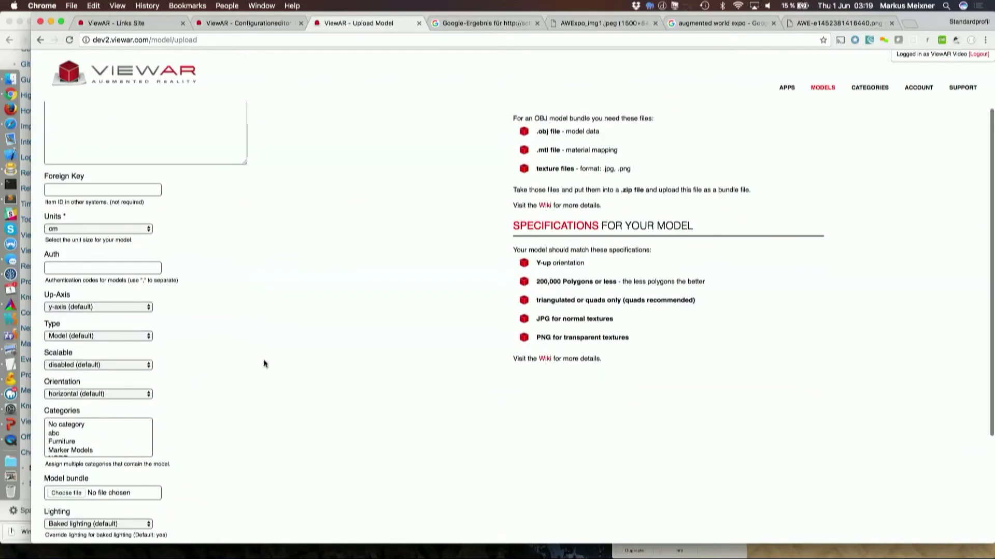
left_click(66, 404)
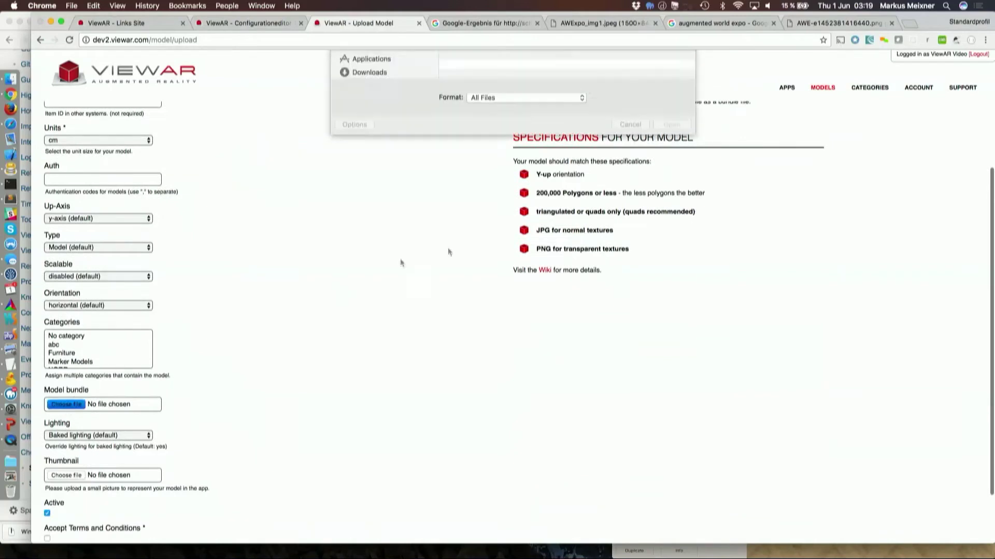
left_click(492, 88)
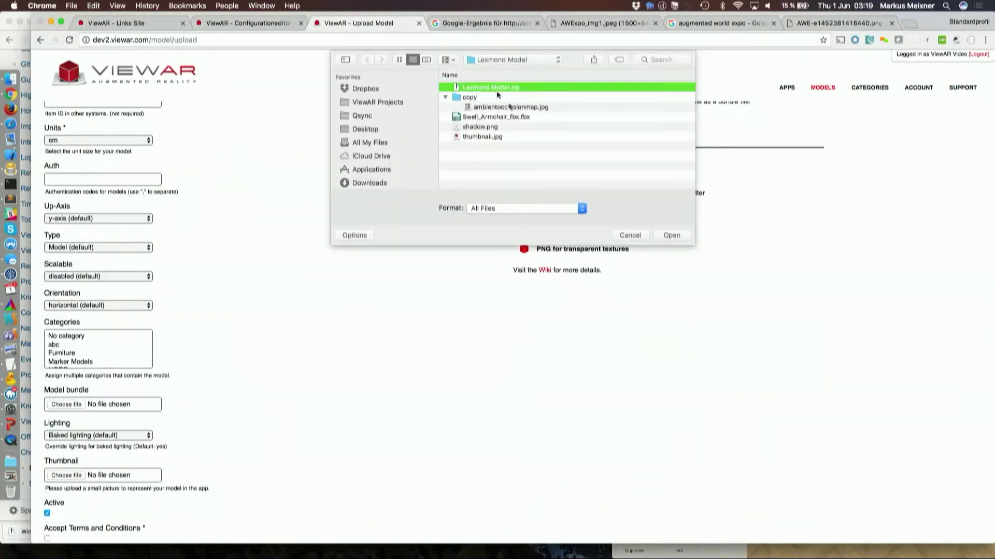
left_click(671, 235)
scroll(243, 362, "down", 3)
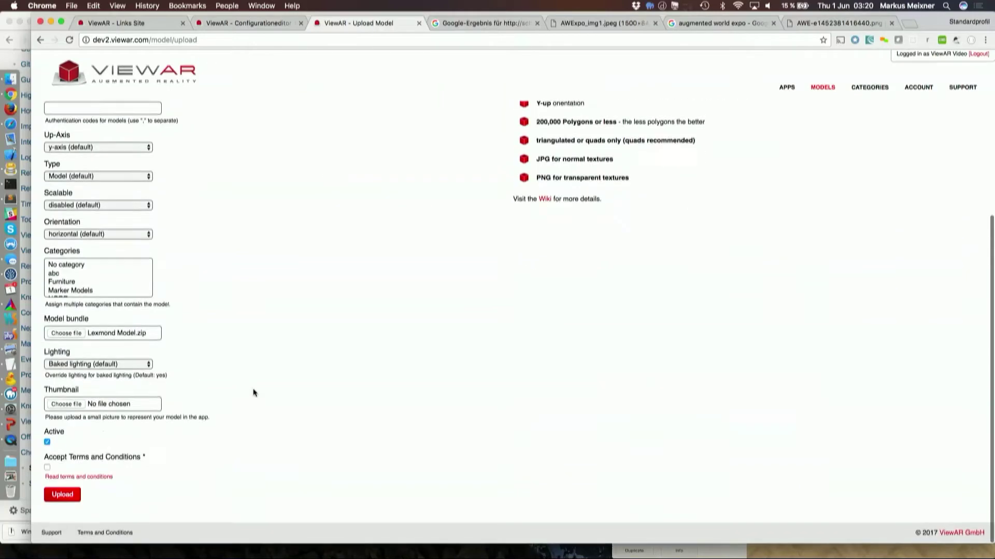
left_click(47, 468)
left_click(62, 495)
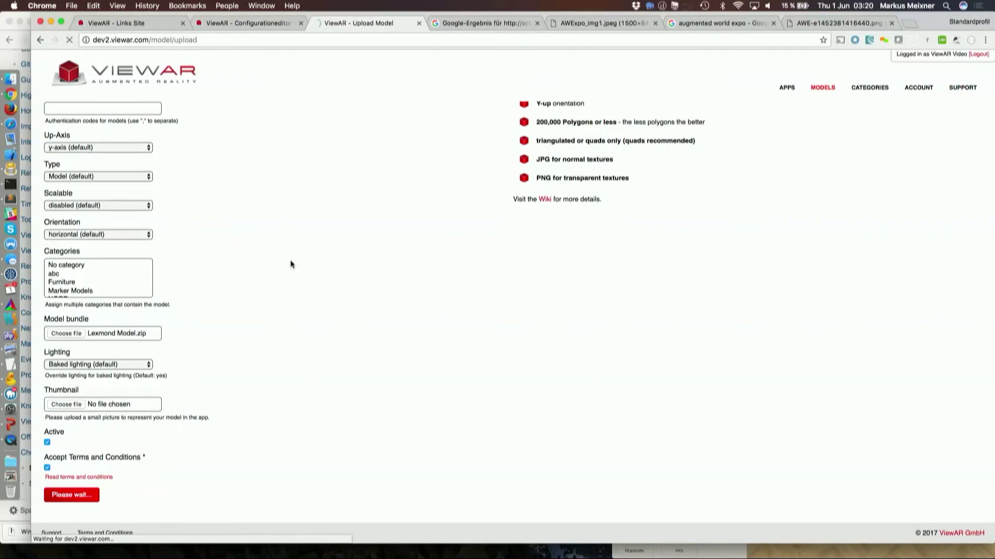
Give the chair fabric Grey and Fabric Green options, assign Hiba Wood to the wood, and save.
left_click(87, 196)
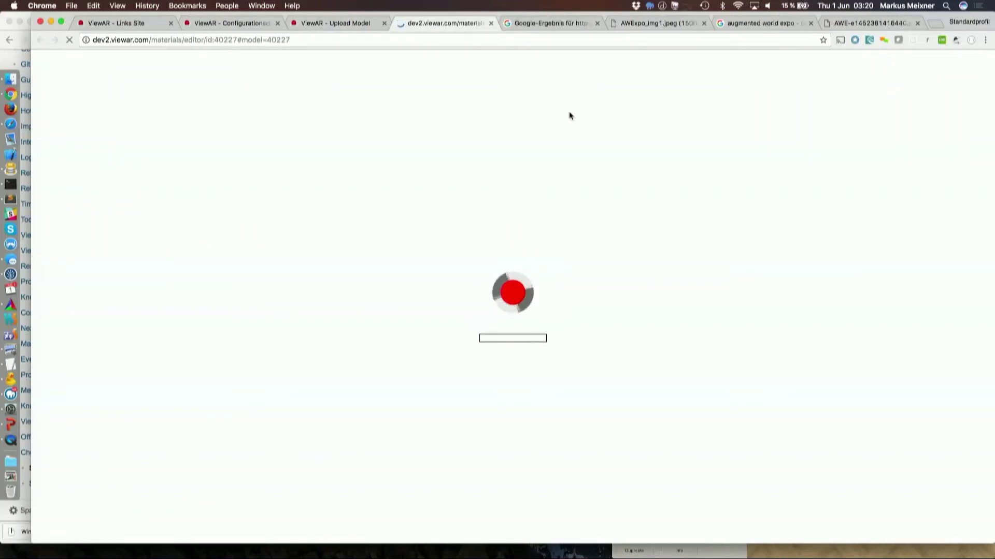
left_click(507, 39)
left_click_drag(648, 368, 502, 324)
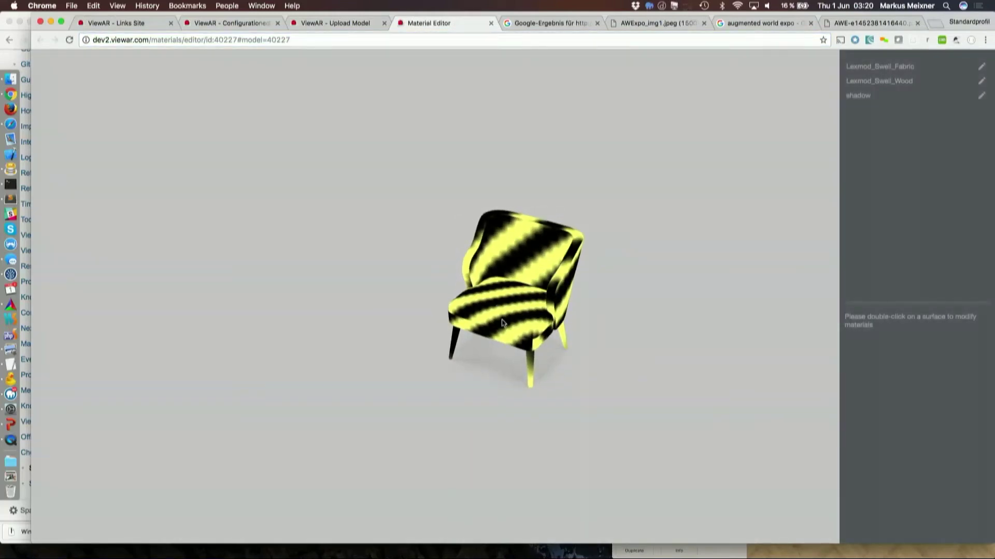
double_click(501, 322)
scroll(698, 318, "up", 5)
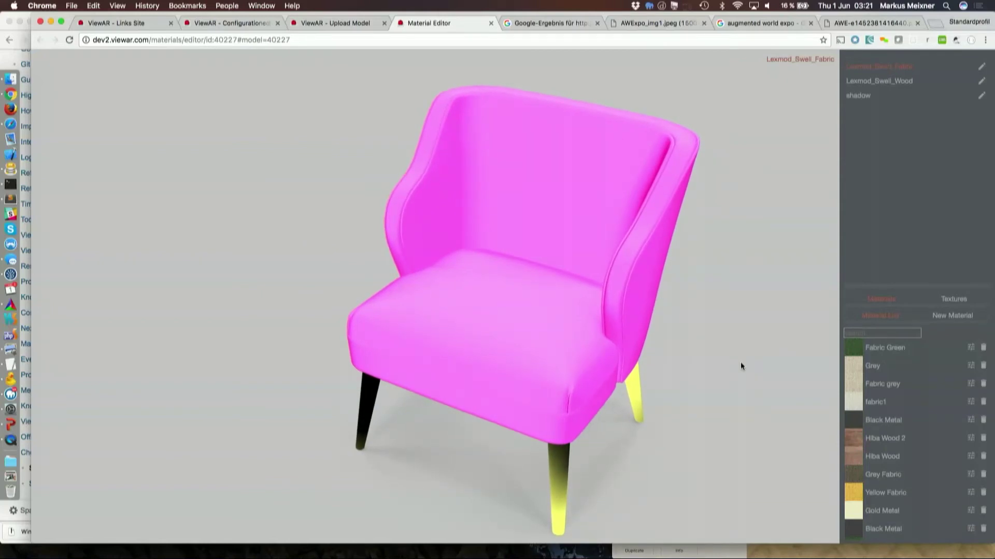
left_click(878, 371)
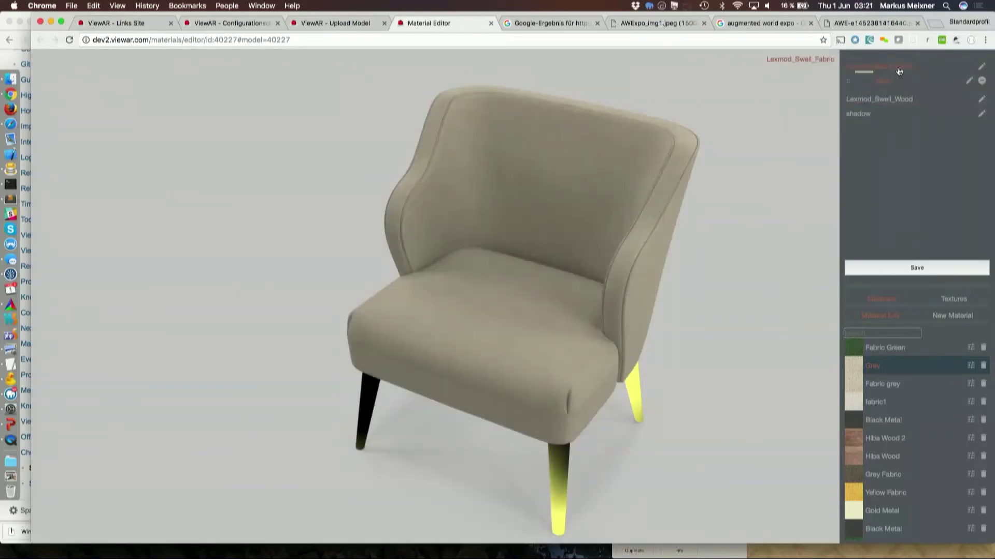
left_click(889, 352)
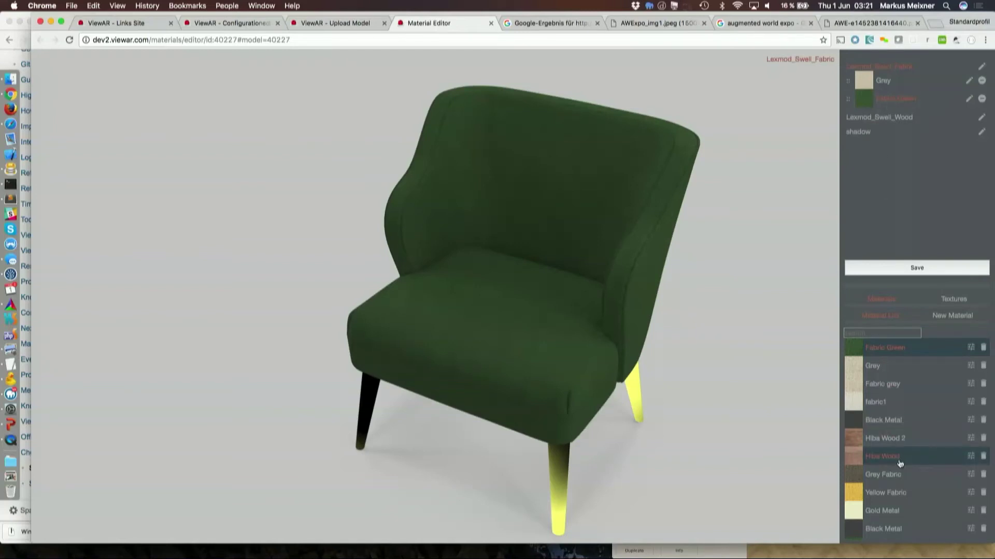
left_click_drag(899, 463, 895, 123)
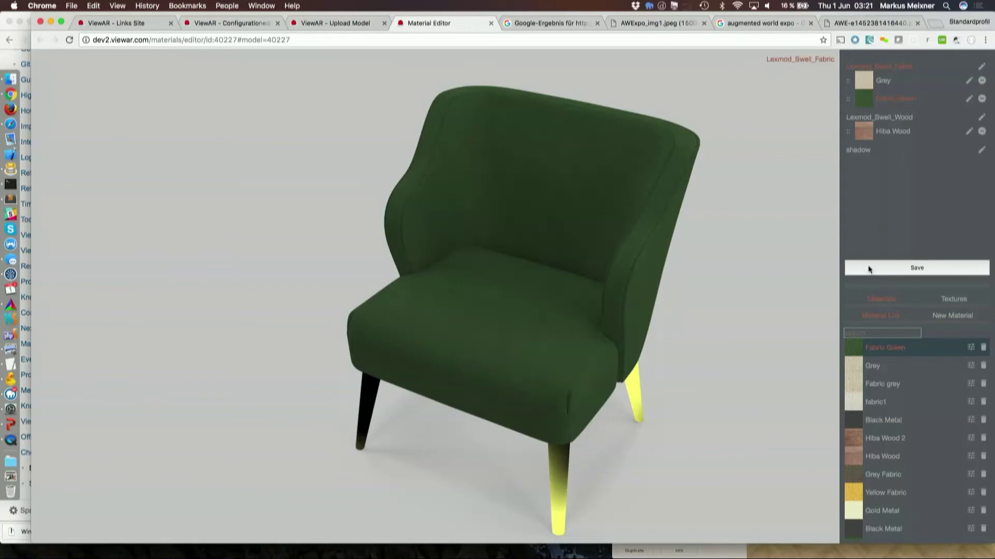
left_click(490, 23)
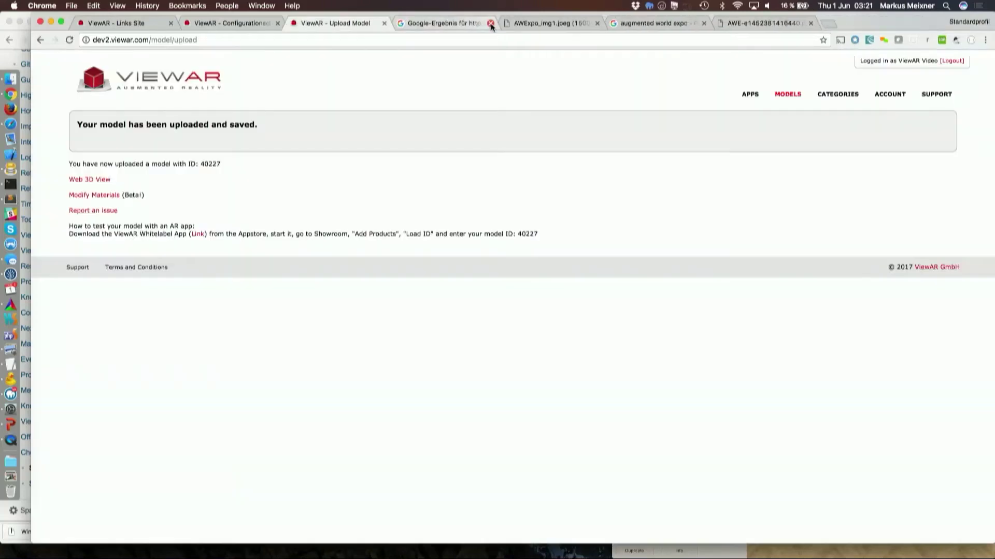
Preview AWE Chair (ID 40227) in the web viewer and switch its fabric to Fabric Green.
left_click(788, 97)
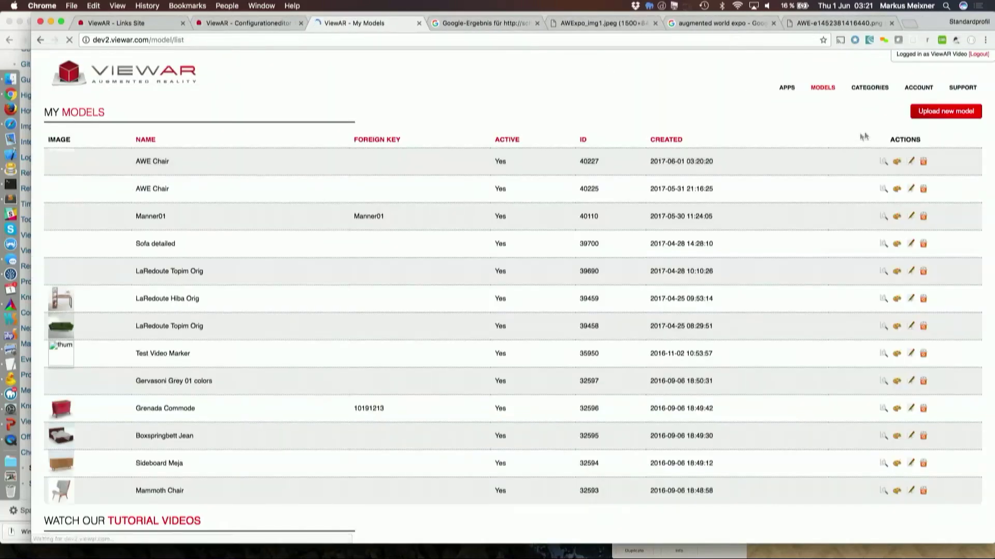
left_click(883, 162)
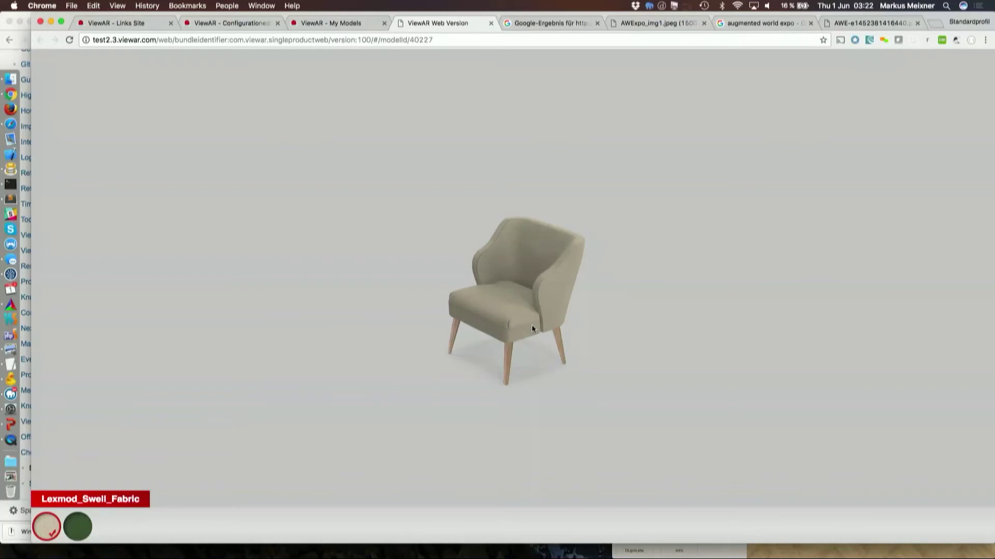
left_click(78, 533)
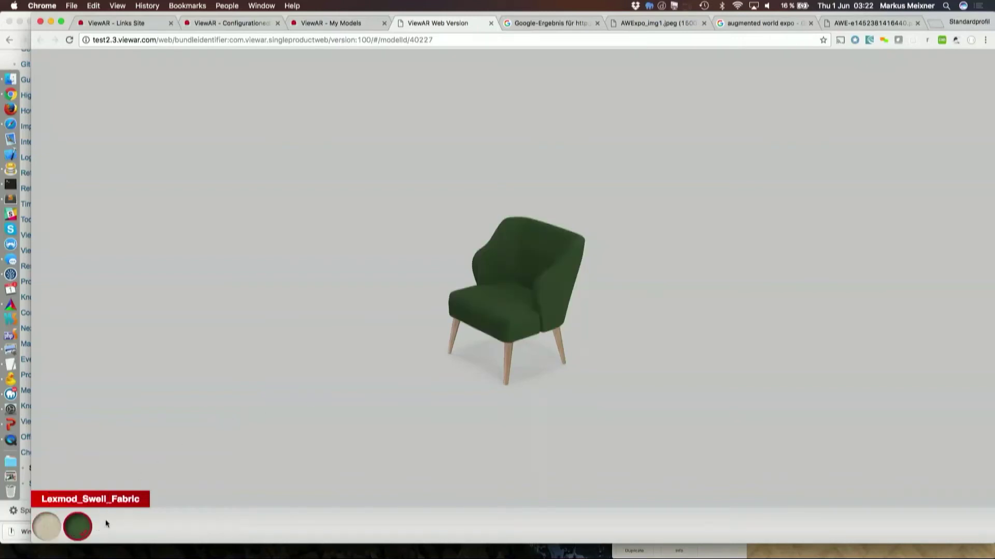
Enlarge the QuickTime iPad mirror and retract the markilux awning from its Preview settings.
key("super+Tab")
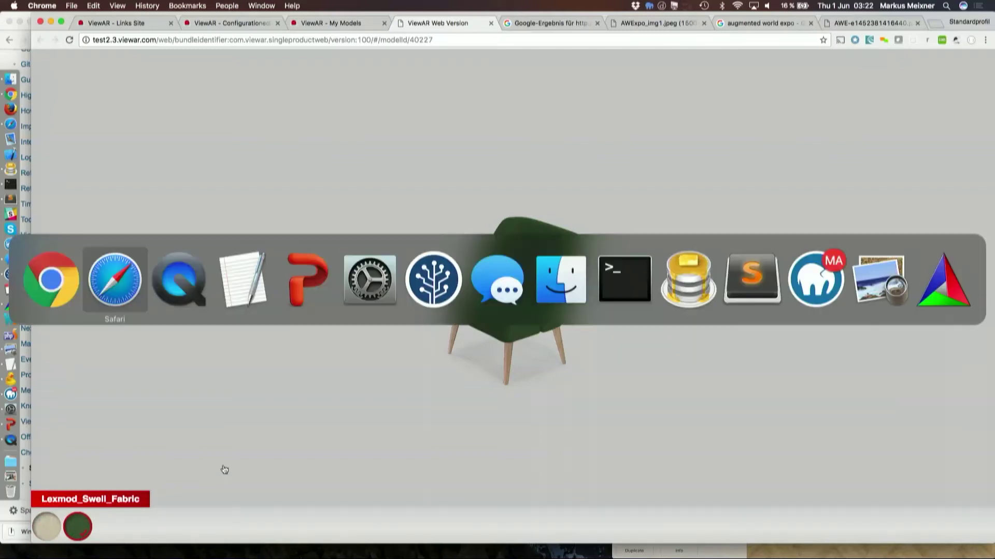
key("super+Tab")
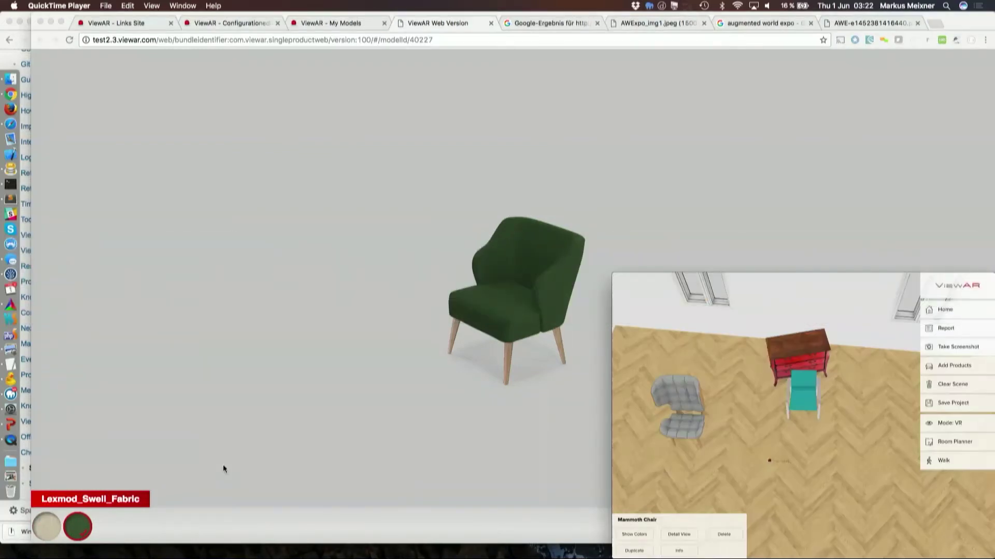
left_click_drag(611, 272, 89, 98)
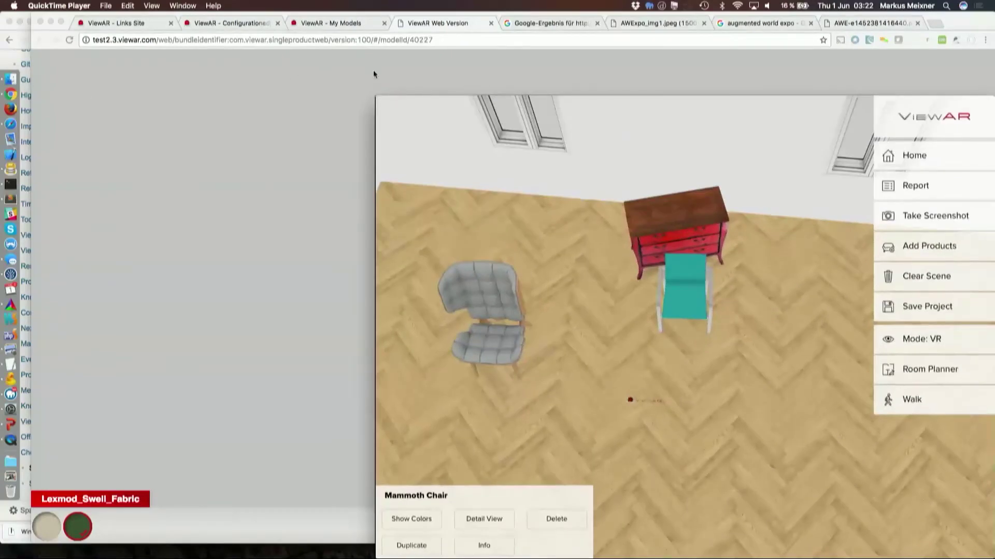
left_click_drag(380, 100, 308, 47)
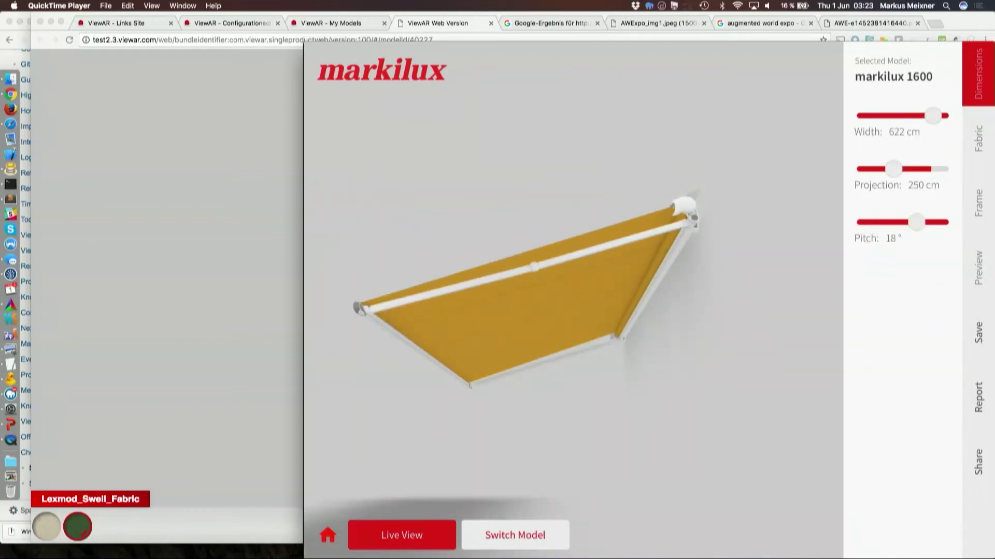
left_click(978, 268)
left_click(902, 264)
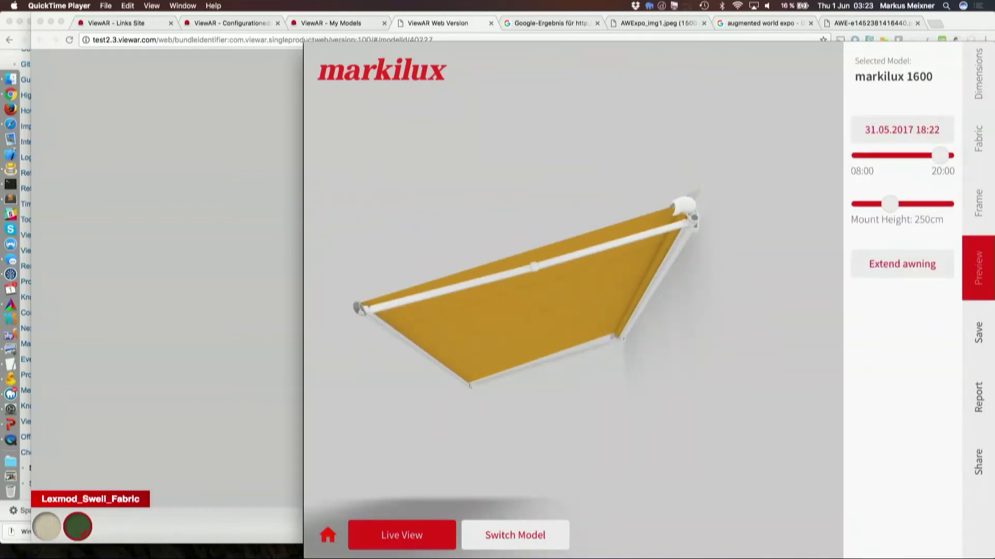